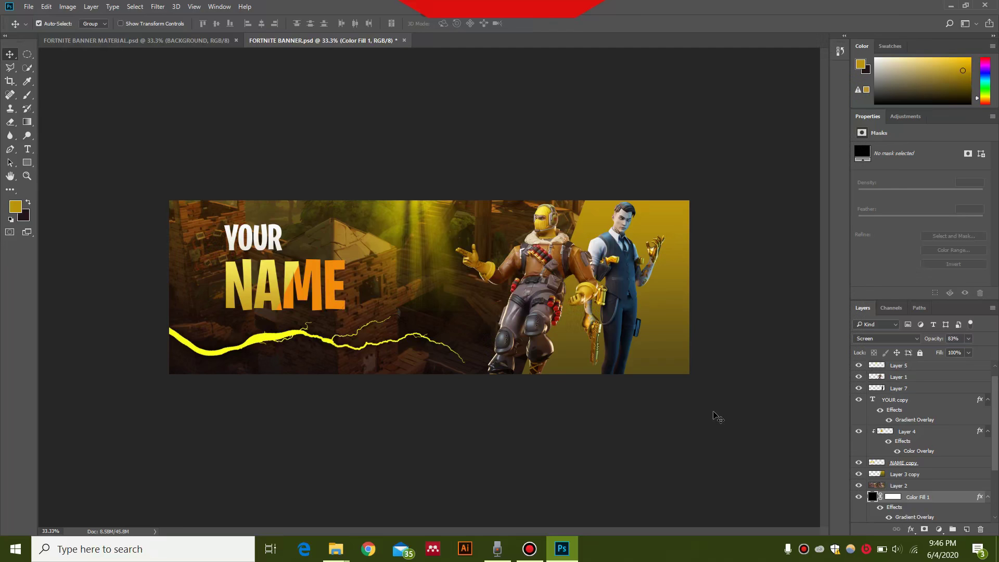
Step: Create a new document named frtnite, 3000 pixels wide and 1000 pixels high
left_click(27, 7)
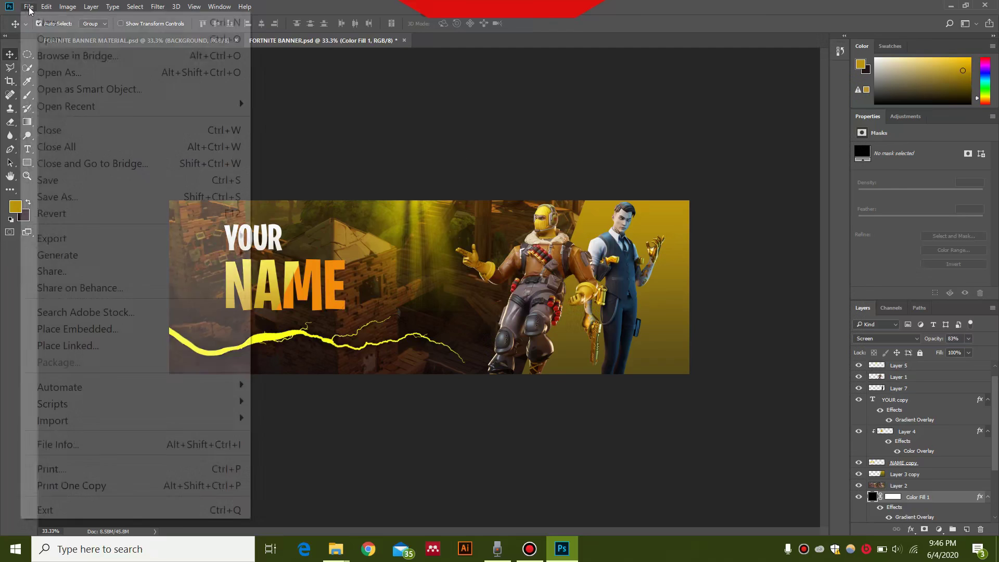
left_click(31, 18)
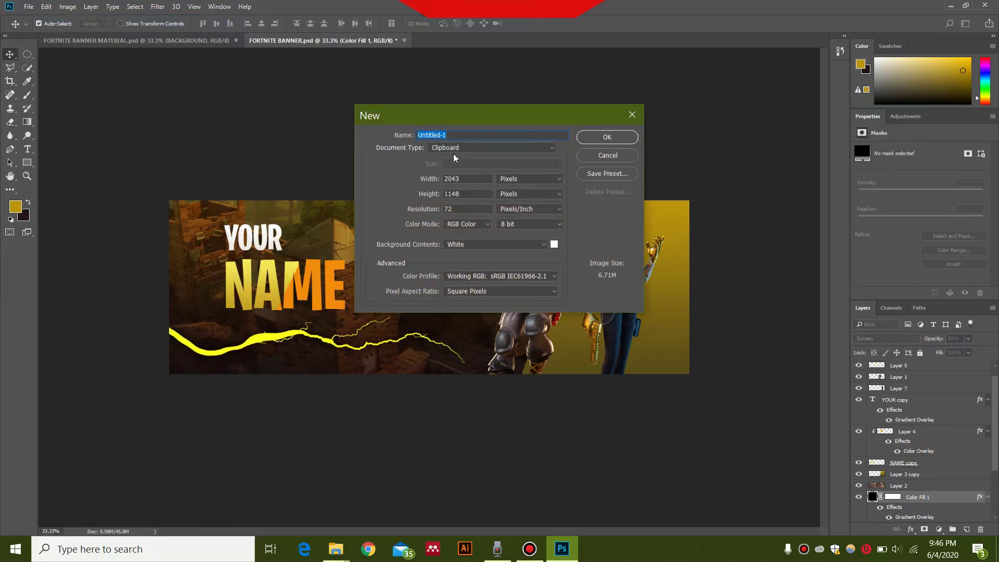
type("frtnite")
left_click(438, 180)
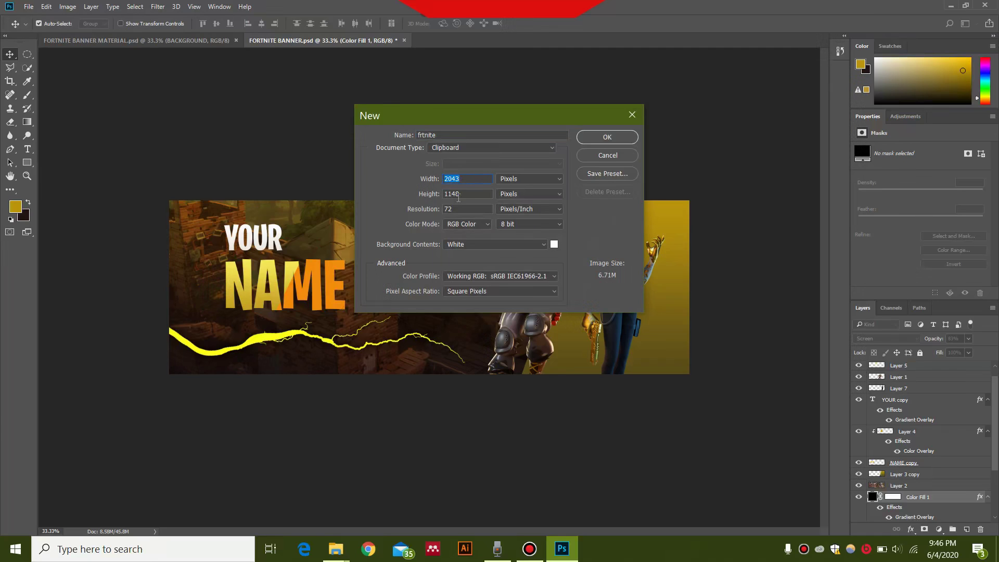
type("3000")
left_click(426, 191)
type("1000")
left_click(603, 139)
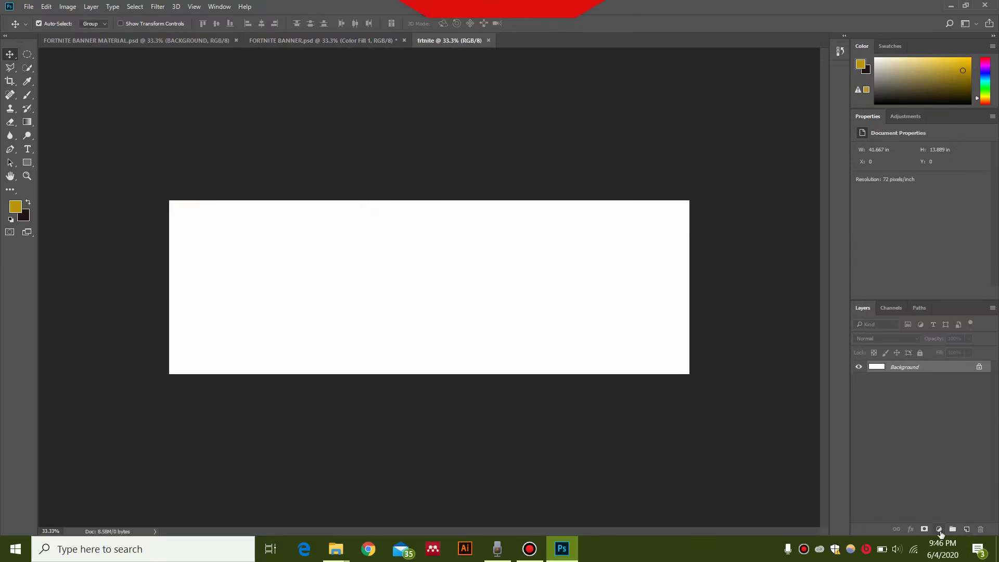
Step: Add a Solid Color fill layer in gold bb950f above the white background
left_click(940, 529)
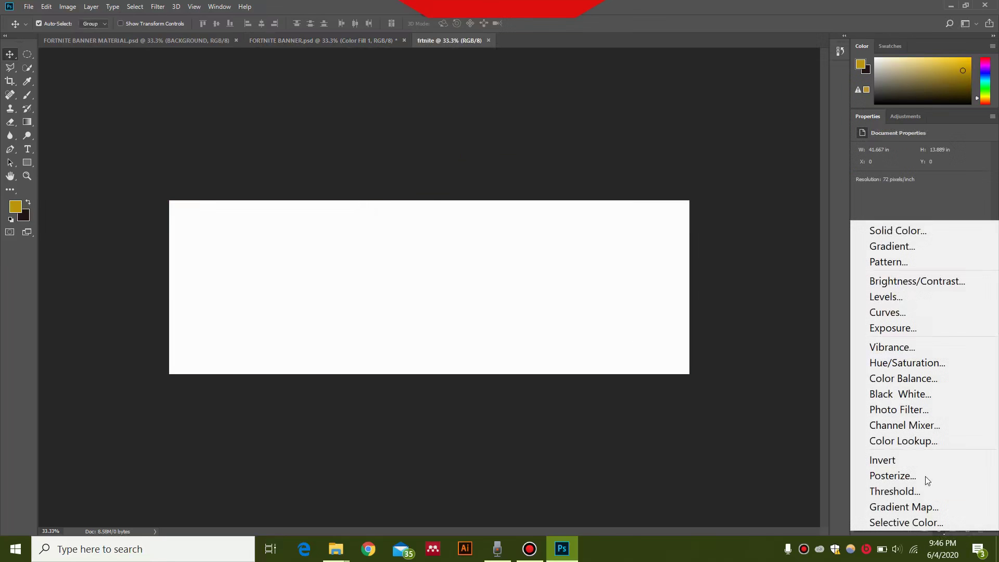
left_click(918, 234)
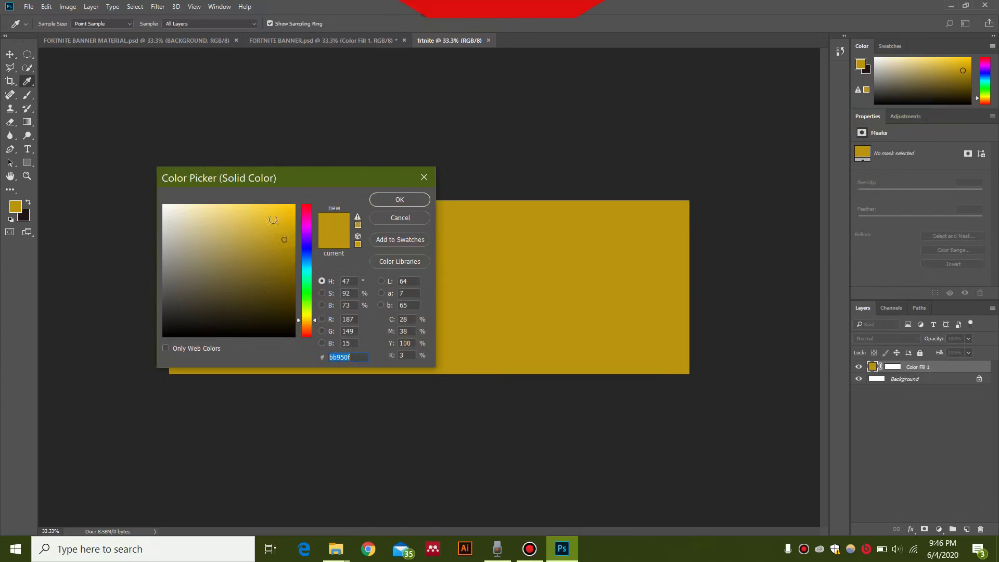
left_click(407, 202)
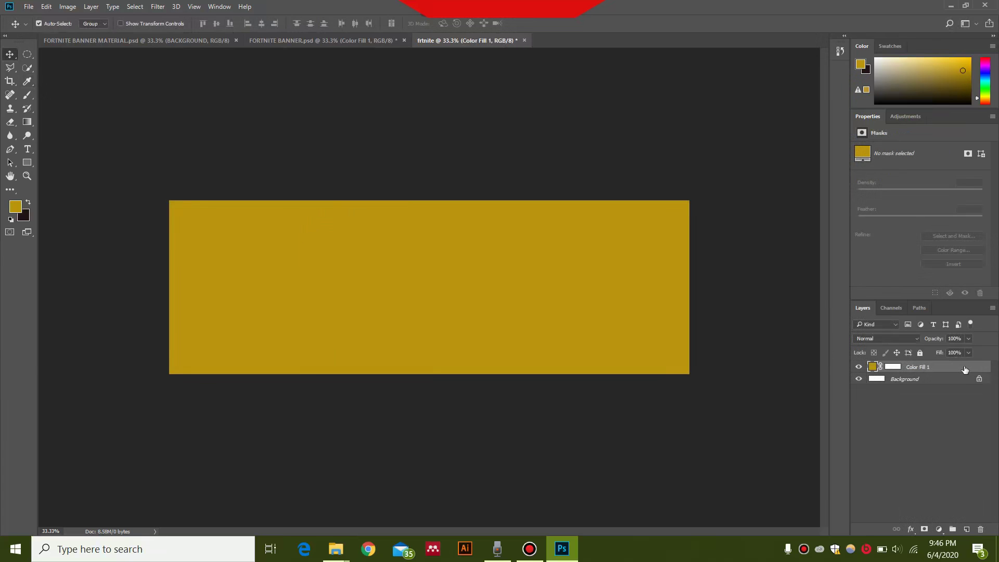
Step: Apply a linear Gradient Overlay to the gold fill layer, running from black 000000 to gold bb950f
double_click(963, 368)
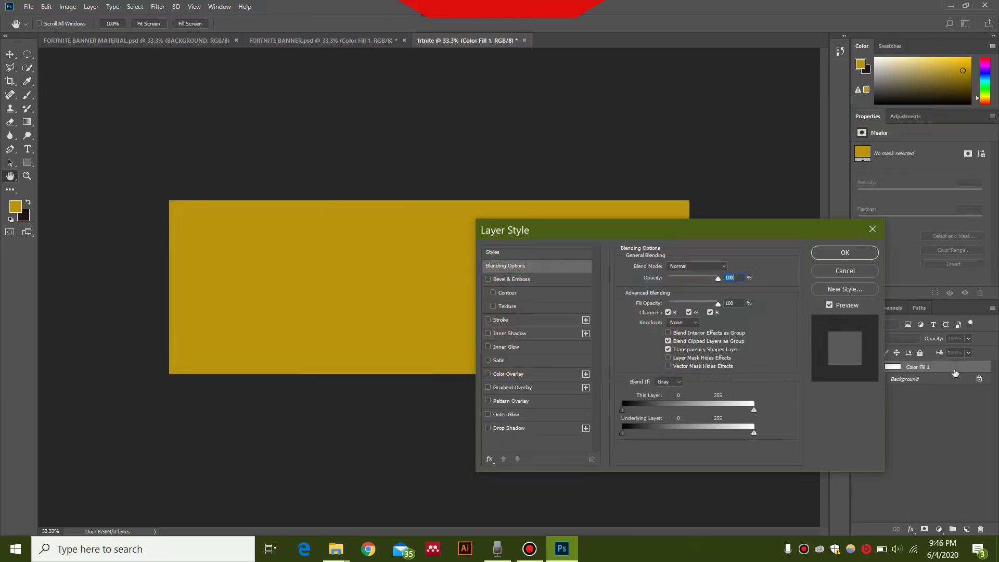
left_click(488, 388)
left_click(521, 388)
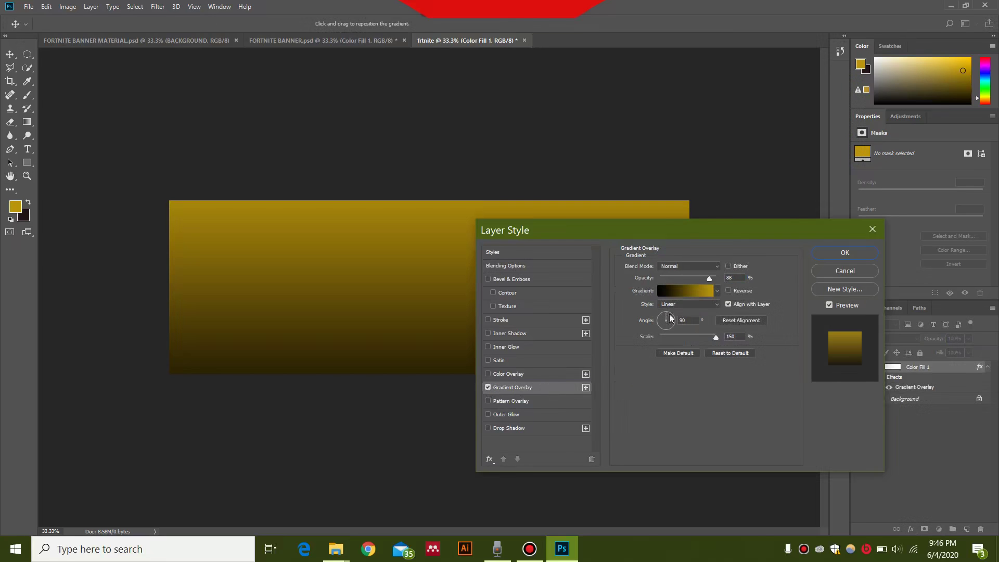
left_click(685, 290)
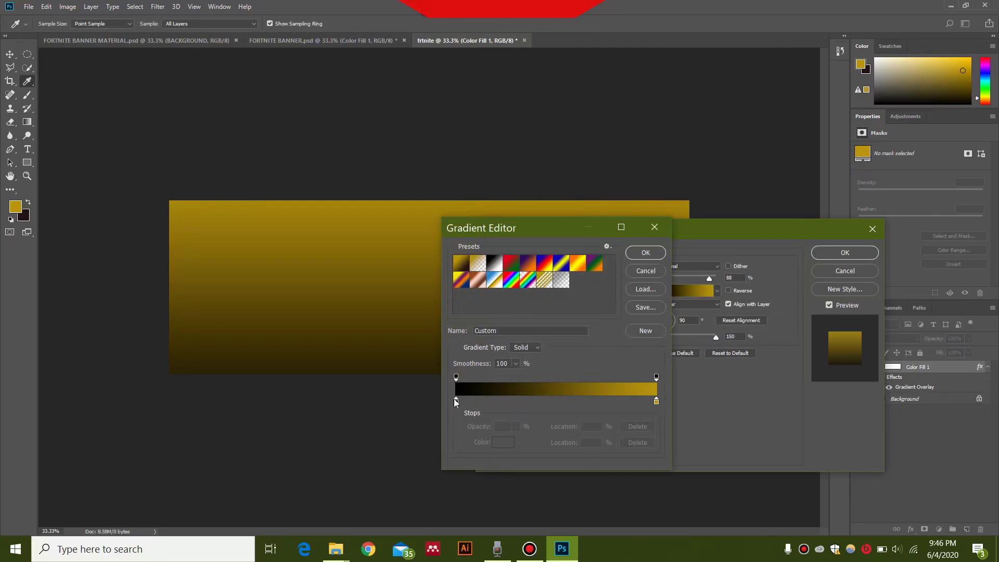
double_click(456, 401)
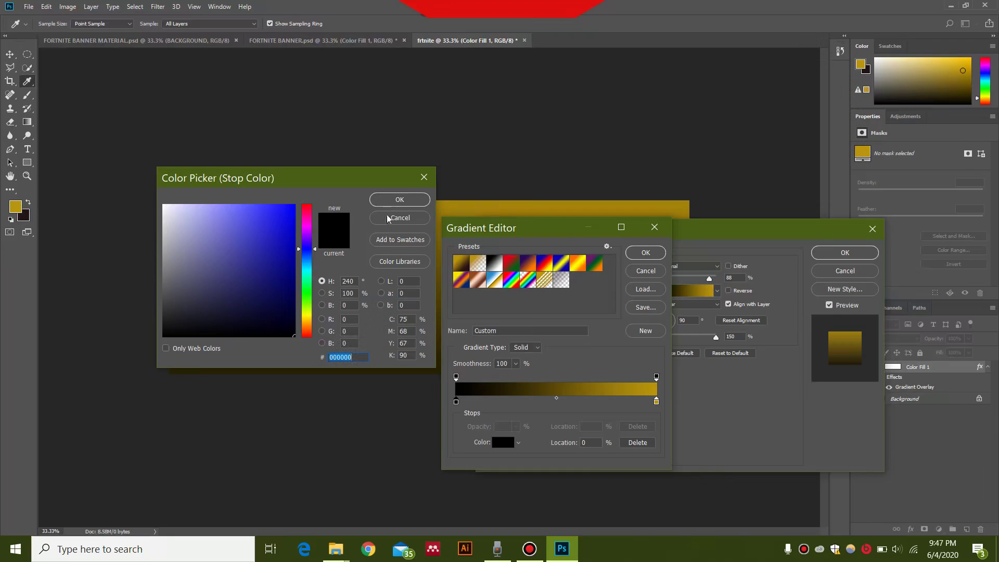
left_click(409, 201)
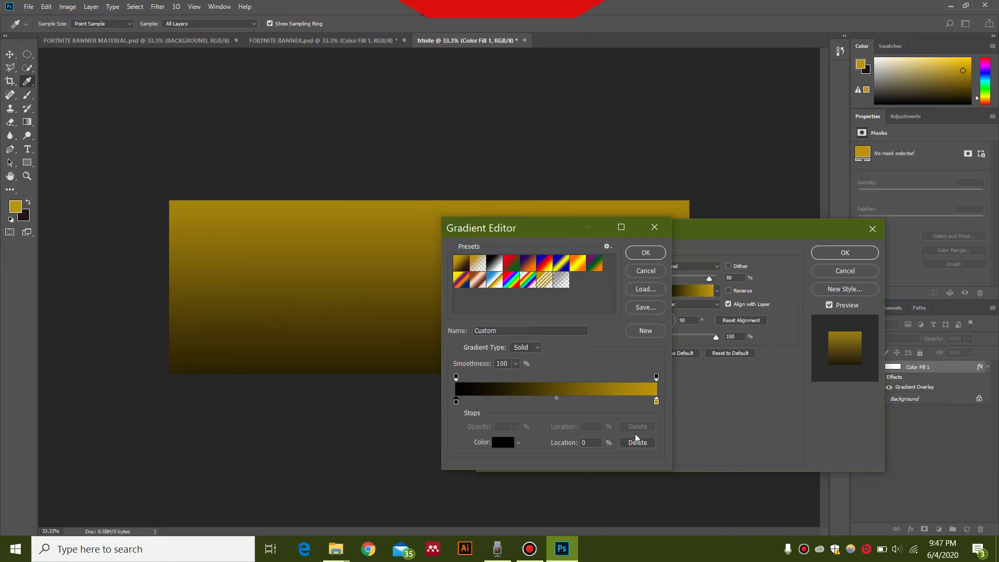
double_click(656, 401)
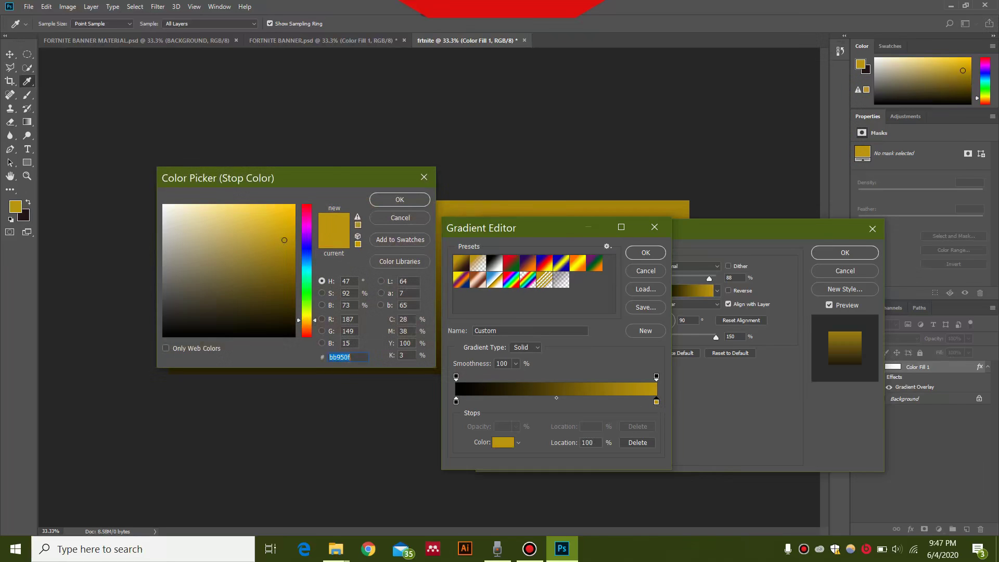
left_click(411, 201)
left_click(645, 253)
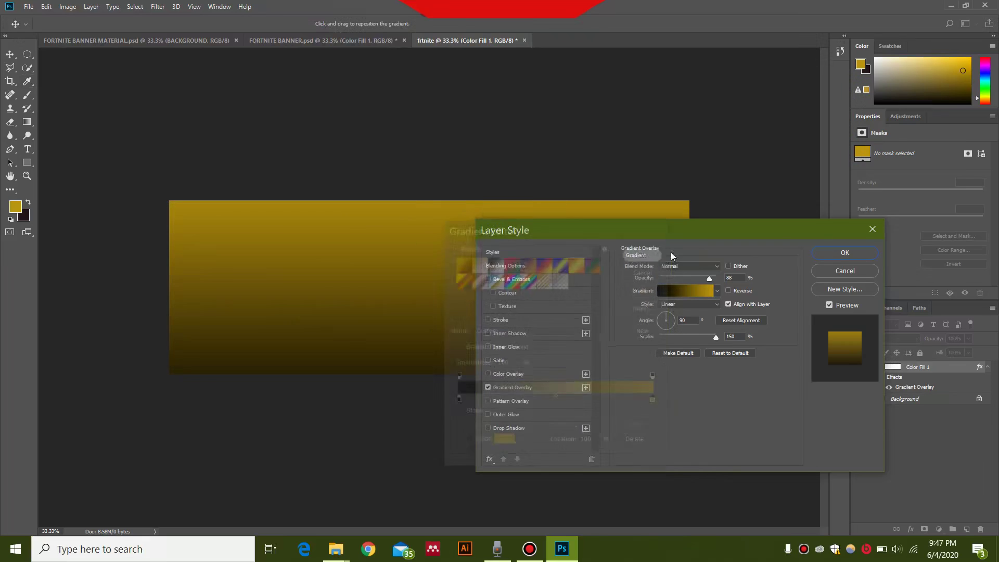
left_click(843, 253)
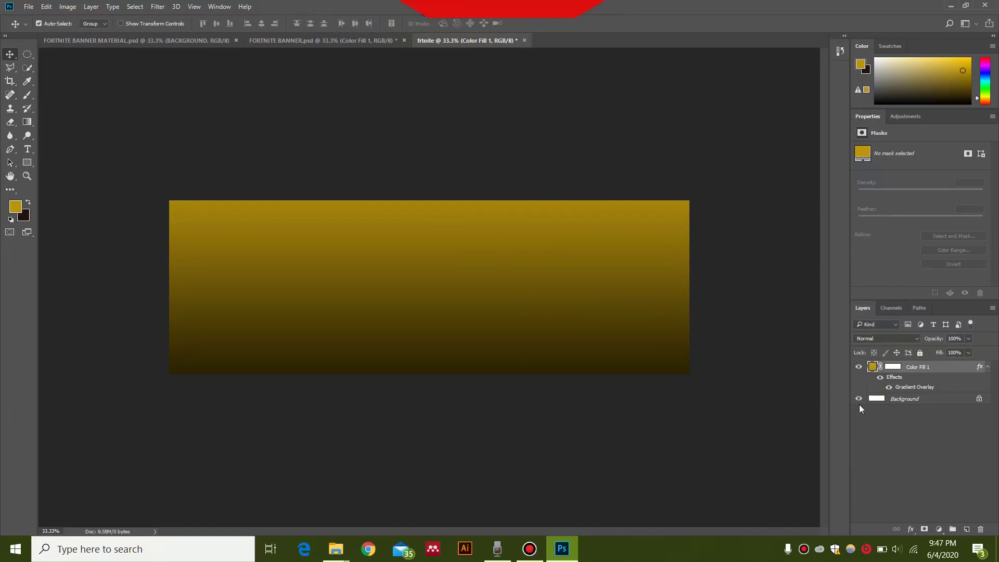
Step: Copy the BACKGROUND layer from FORTNITE BANNER MATERIAL.psd into the frtnite document above the gold fill layer
left_click(131, 40)
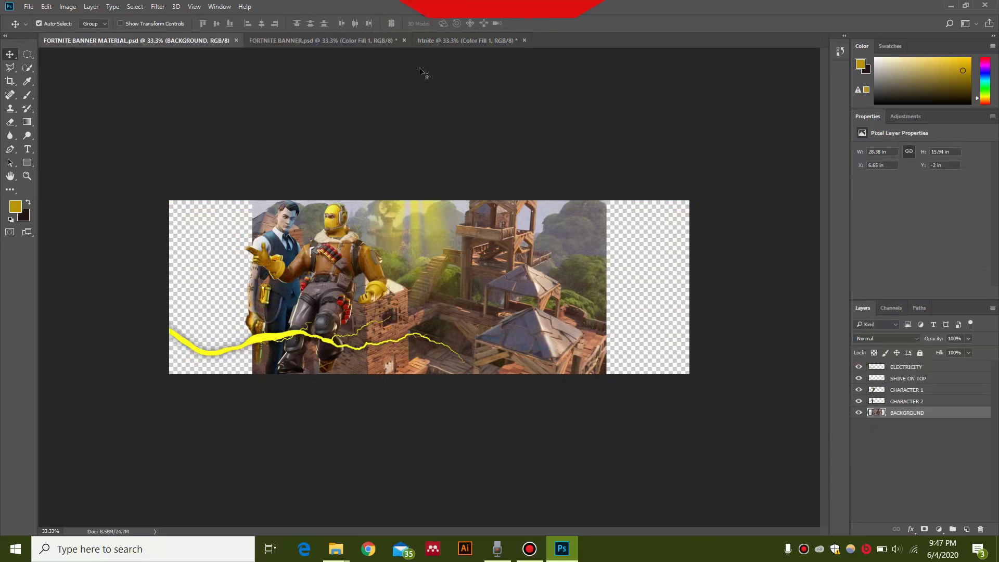
left_click(439, 41)
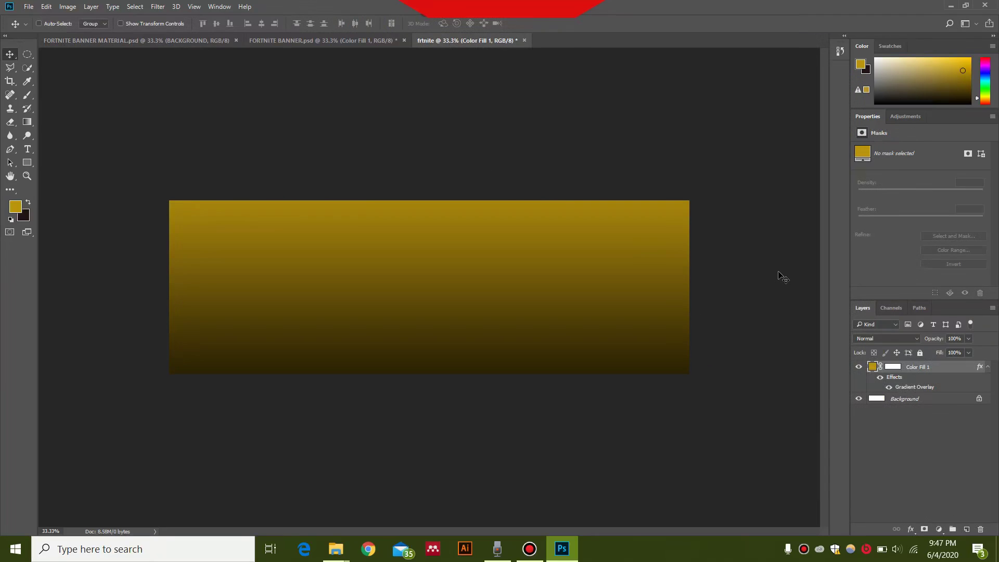
key("ctrl+v")
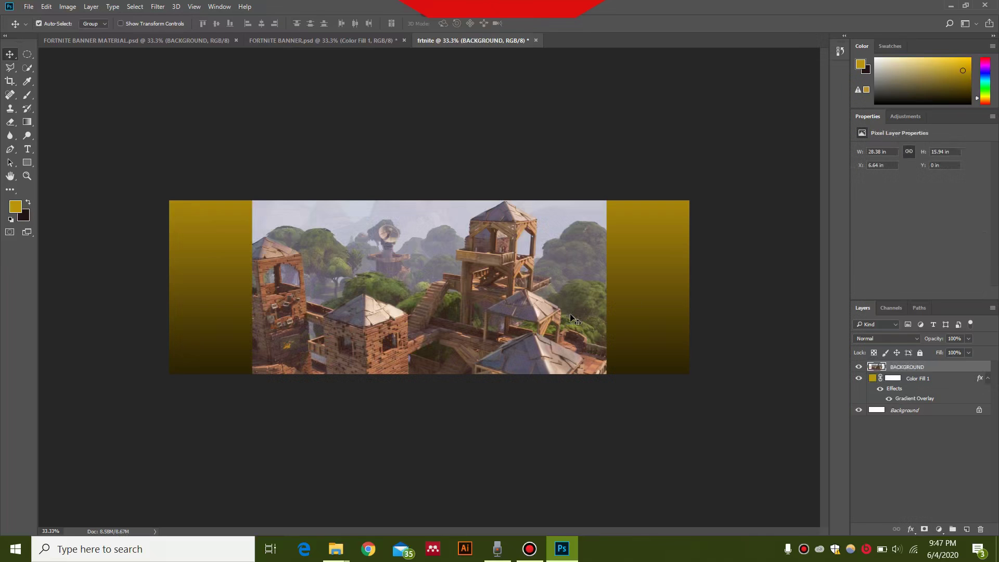
Step: Enlarge the BACKGROUND image to about 41.7 in wide and position it so that it covers the whole canvas
key("ctrl+t")
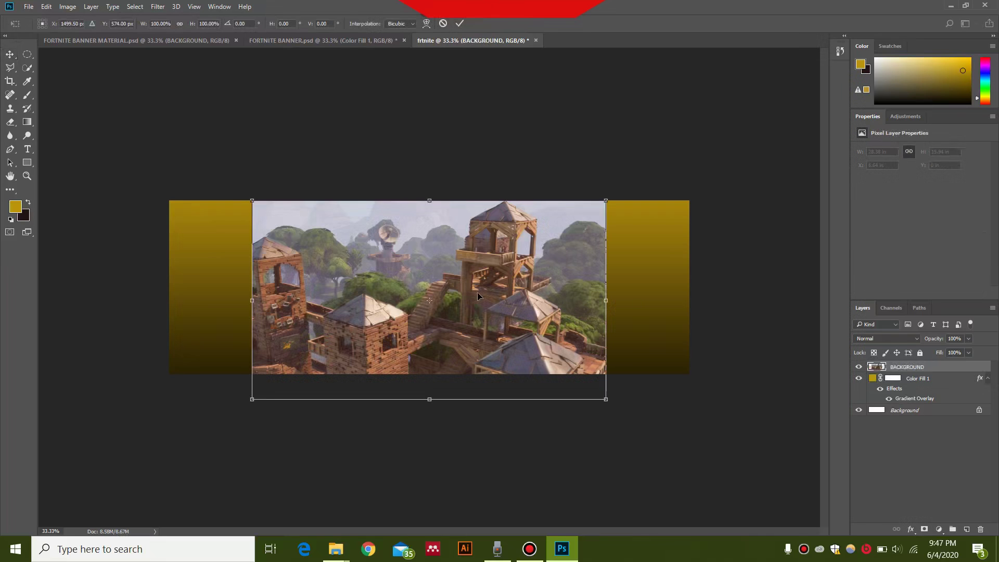
left_click_drag(468, 300, 385, 269)
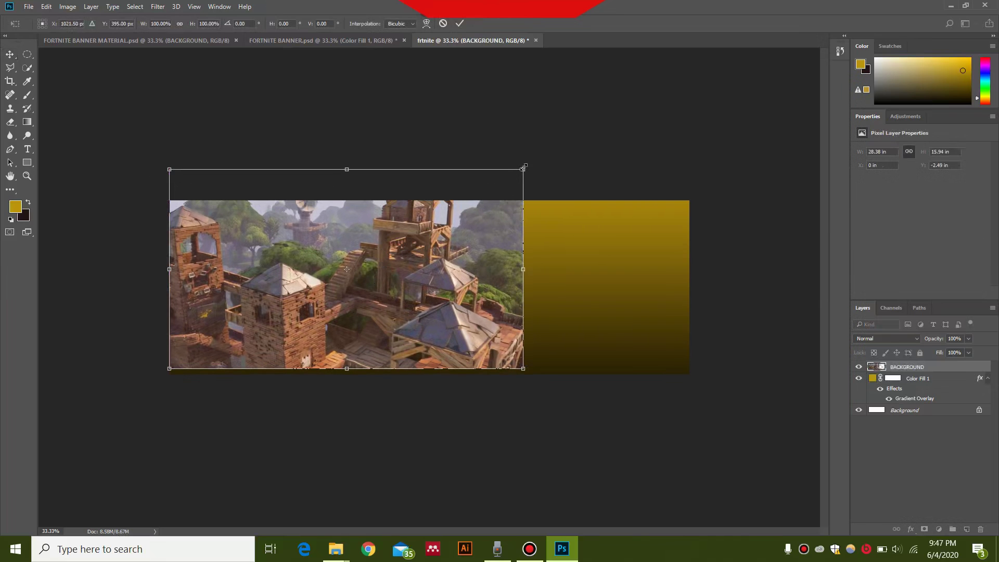
left_click_drag(523, 169, 712, 111)
key("Return")
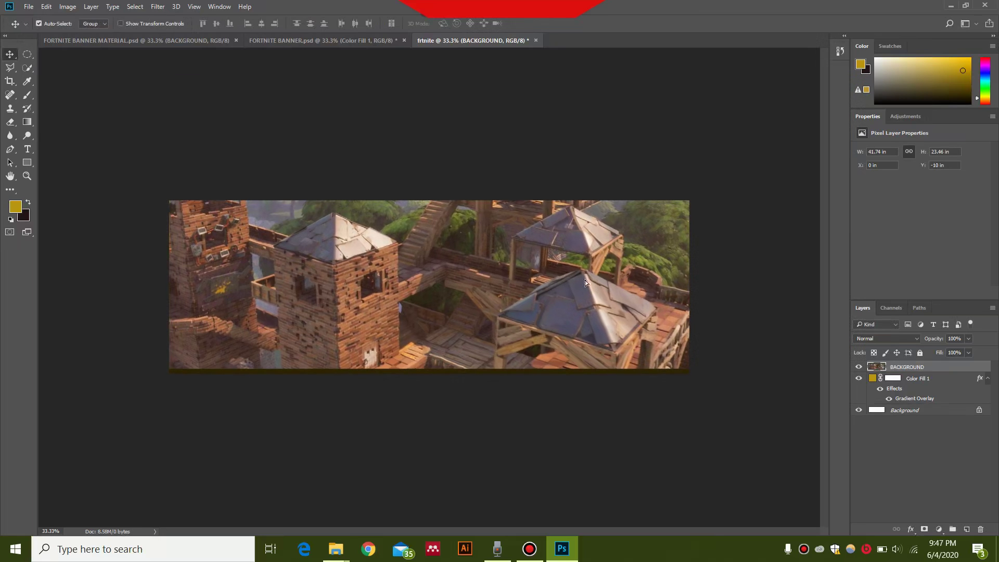
left_click_drag(584, 279, 587, 291)
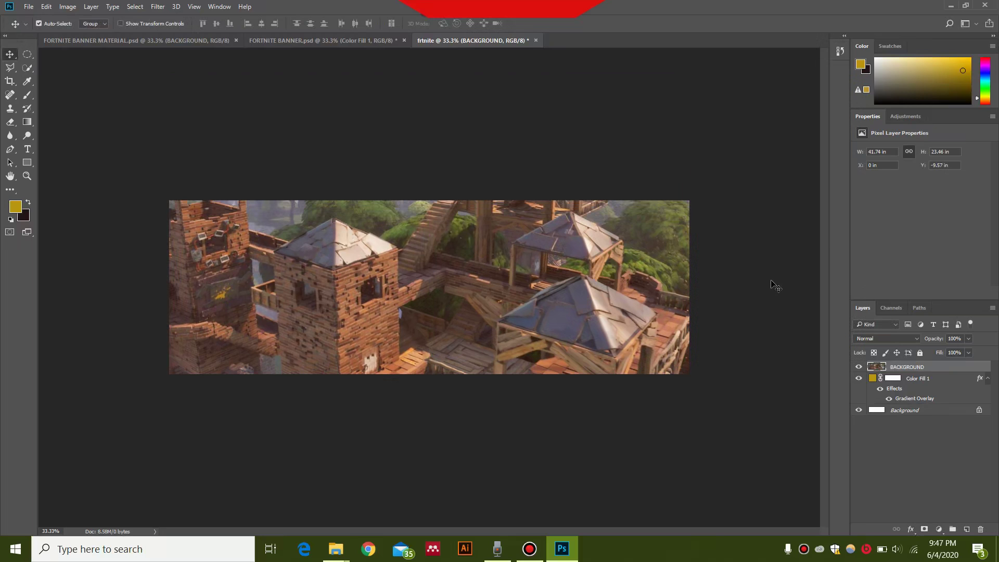
Step: Set the BACKGROUND layer's blend mode to Multiply and the Color Fill 1 layer's opacity to 80%
left_click(898, 339)
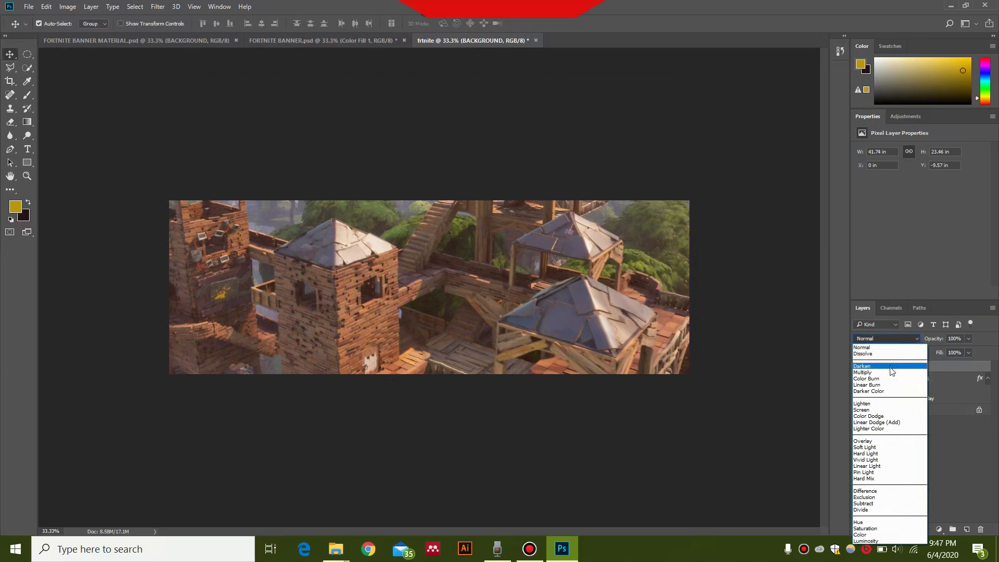
left_click(888, 373)
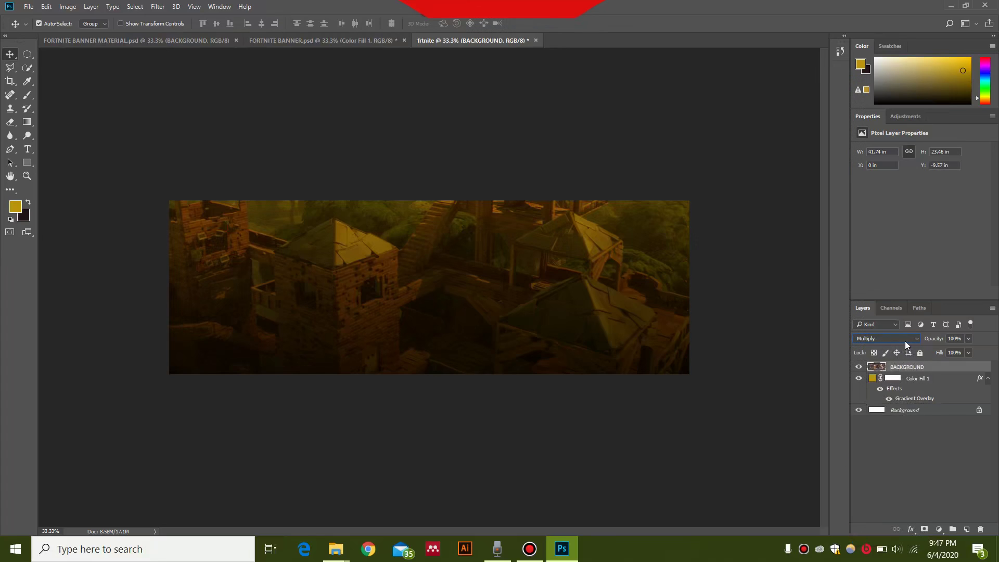
left_click(937, 381)
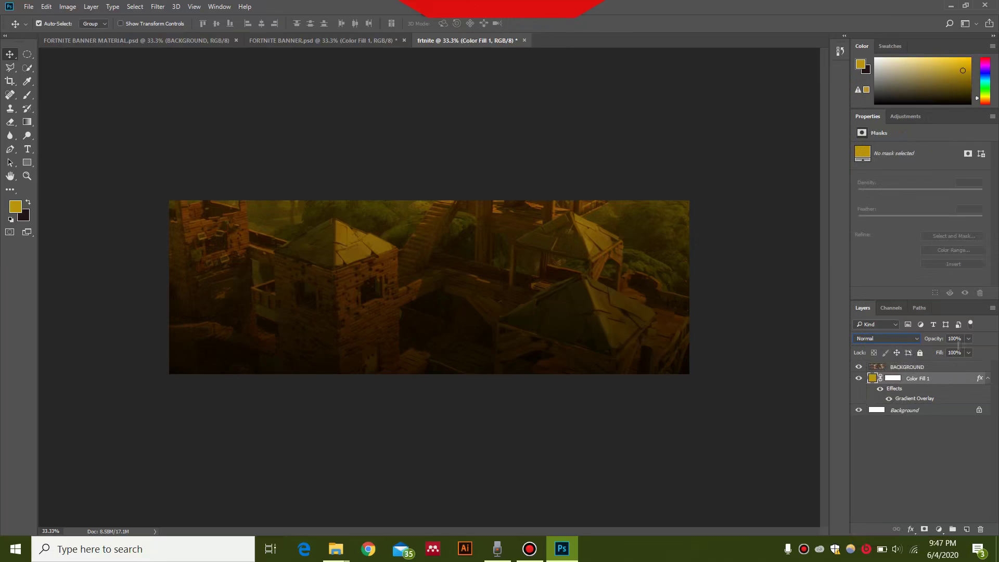
left_click(971, 339)
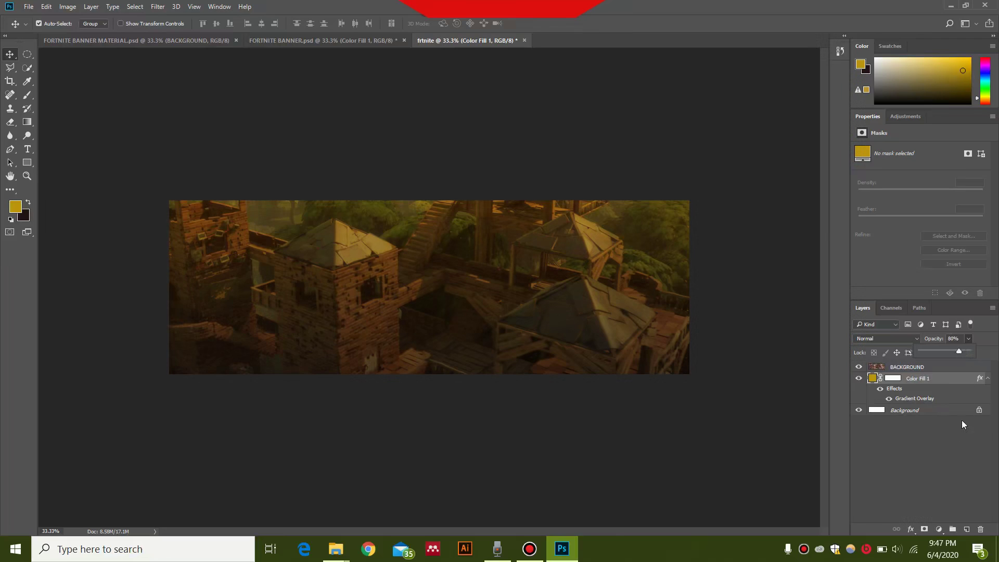
left_click(954, 457)
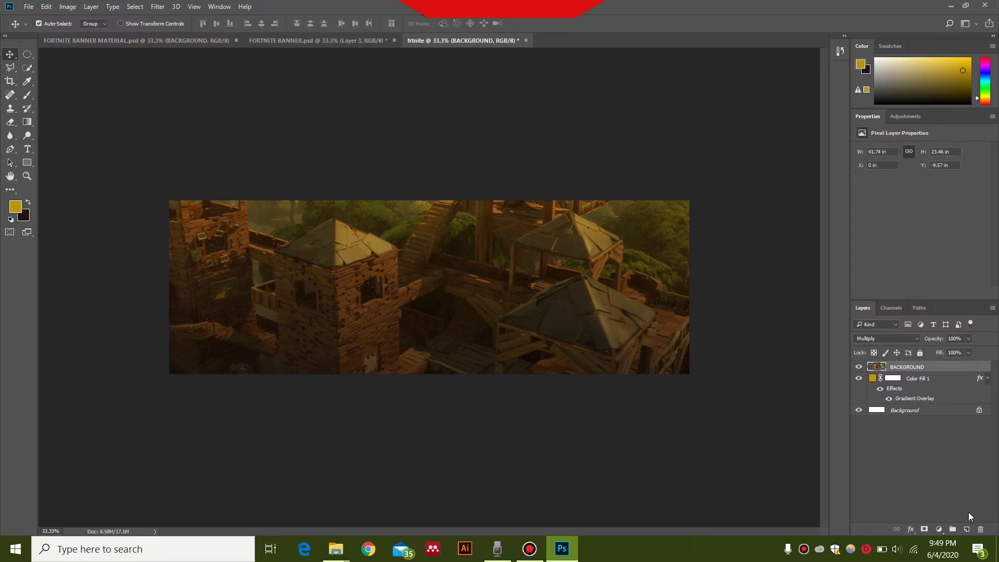
Step: Add a new layer and draw a closed four-point path with a slanted left edge around the banner's right end, using the Pen tool
left_click(966, 529)
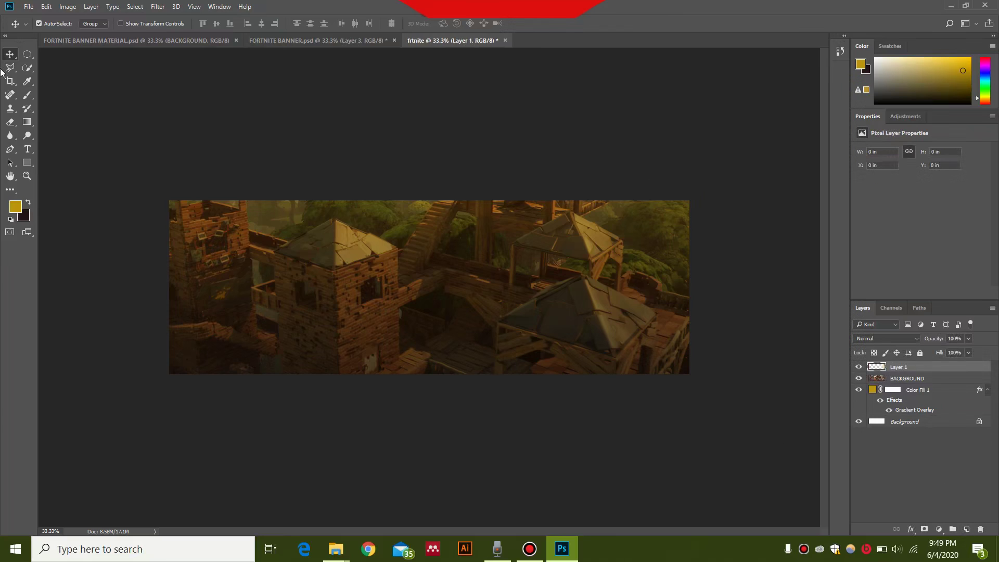
left_click(10, 150)
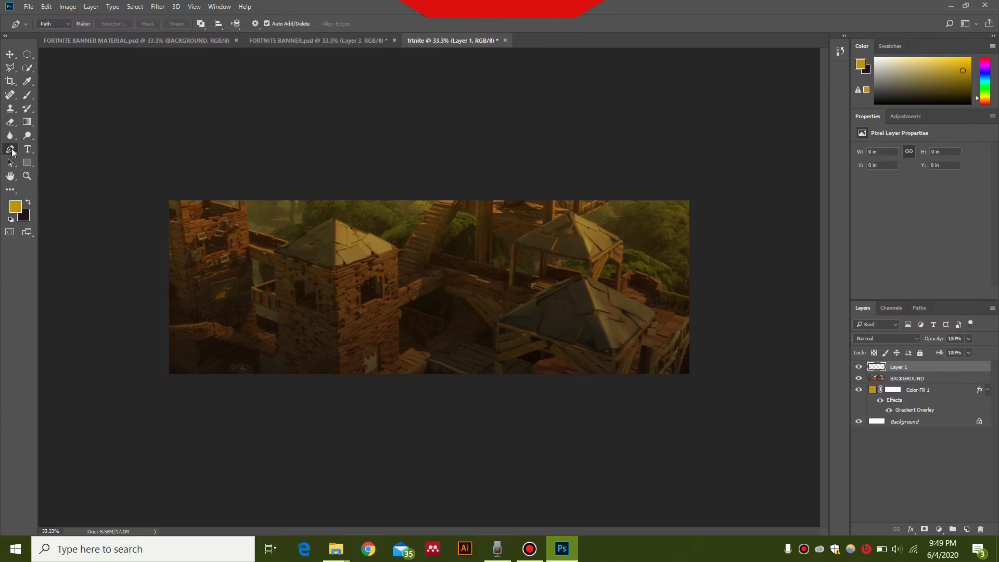
right_click(9, 149)
left_click(57, 150)
left_click(606, 192)
left_click(545, 385)
left_click(694, 385)
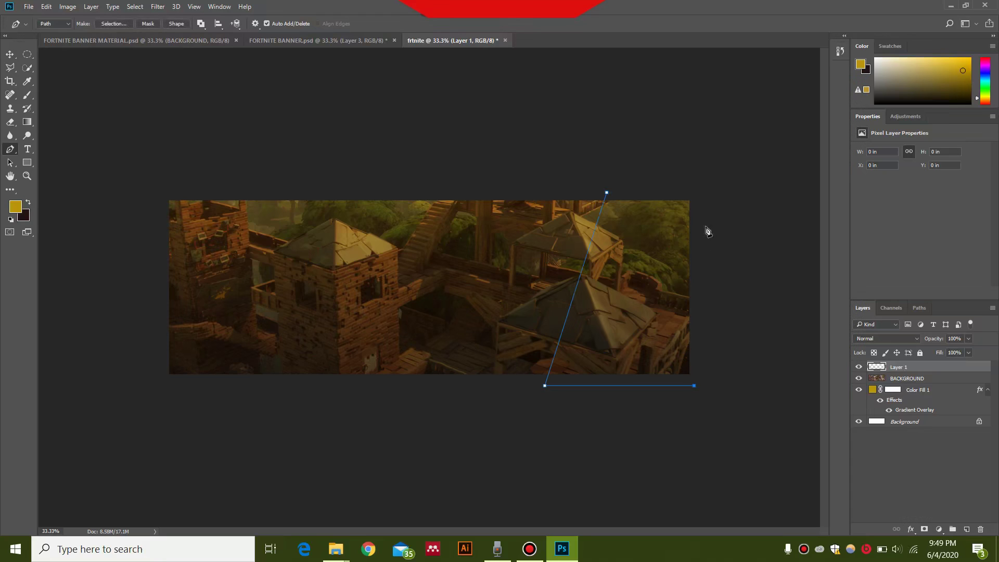
left_click(694, 189)
left_click(607, 193)
Step: Fill the slanted path with the gold foreground color in Normal mode at 100% opacity, and dismiss the path
right_click(645, 254)
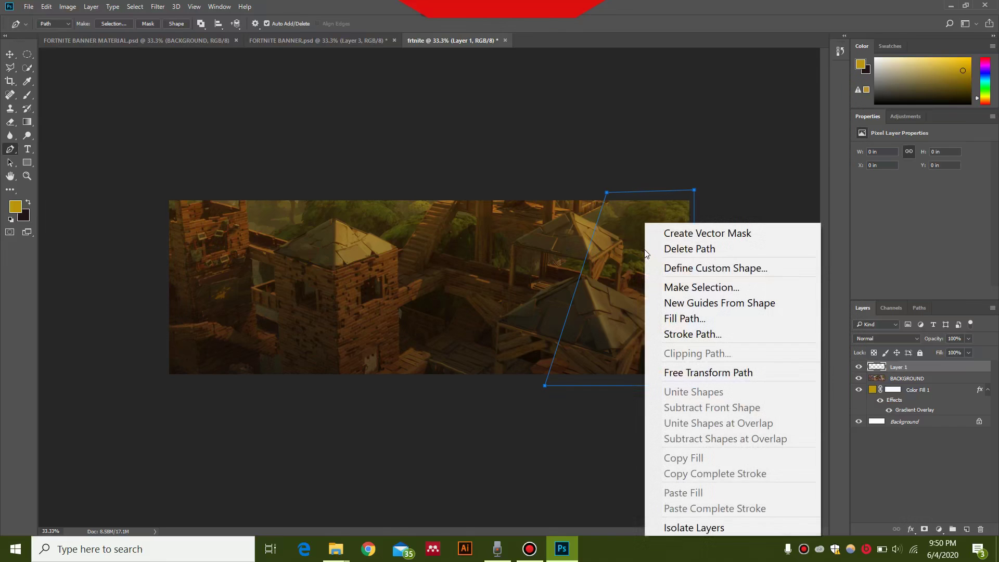
left_click(676, 318)
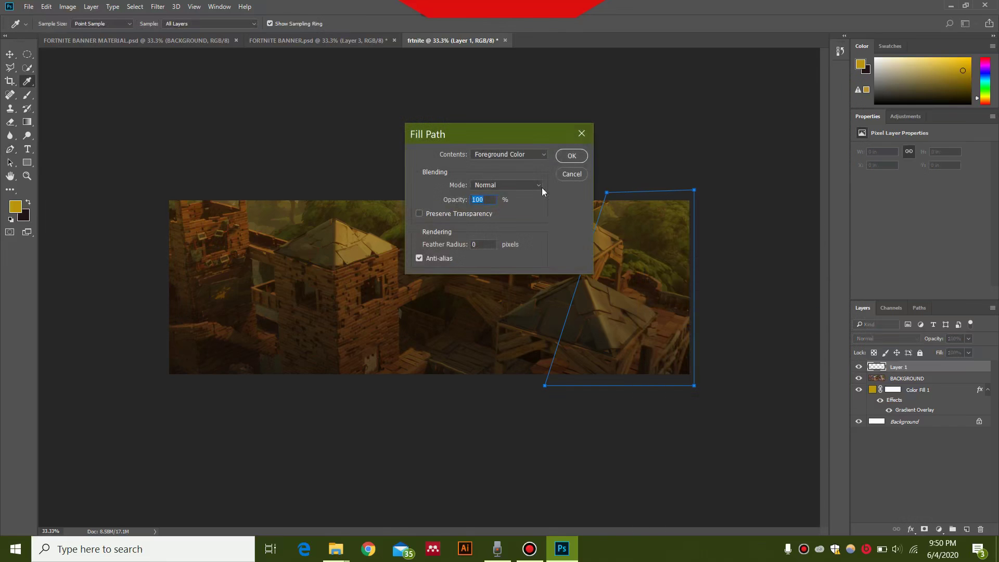
left_click(570, 154)
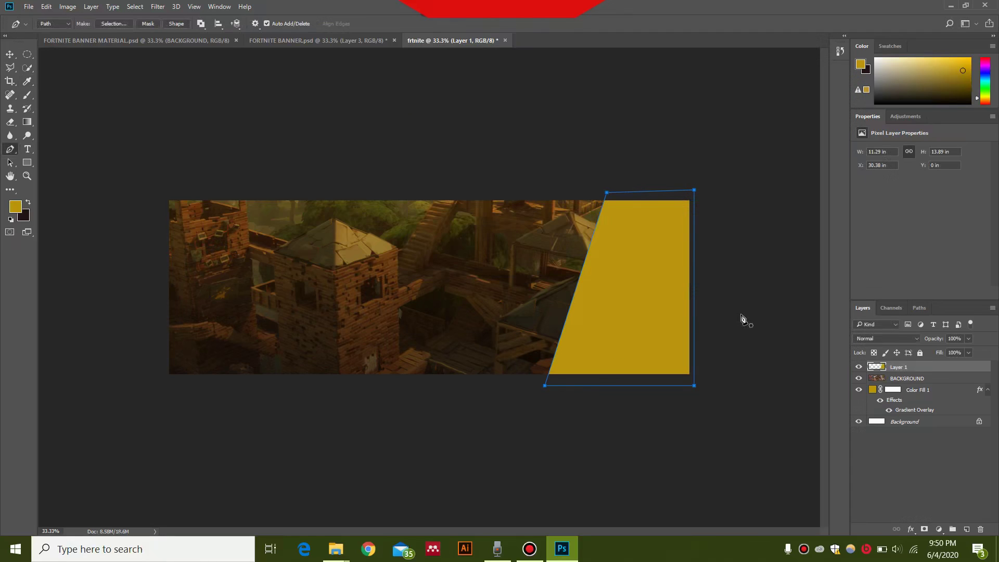
key("Escape")
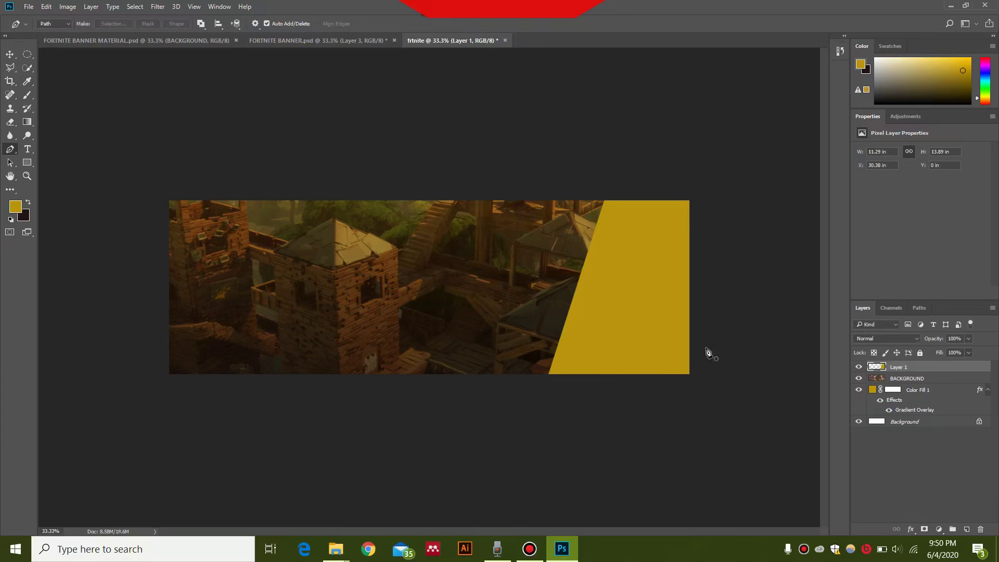
Step: Add a Gradient Overlay to the slanted panel on Layer 1 and change the gradient's black stop to dark gold 796009
double_click(960, 370)
left_click(490, 388)
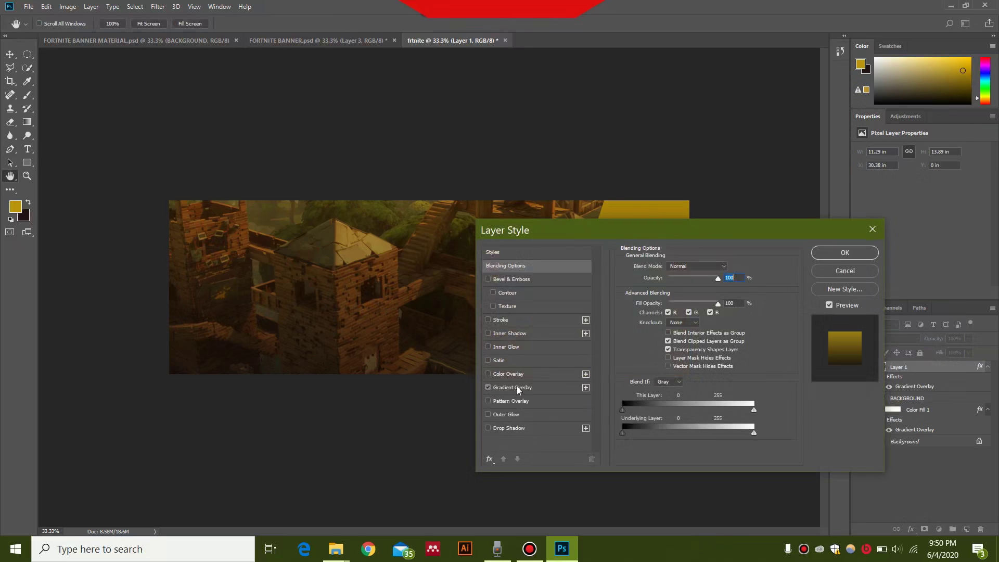
left_click(679, 289)
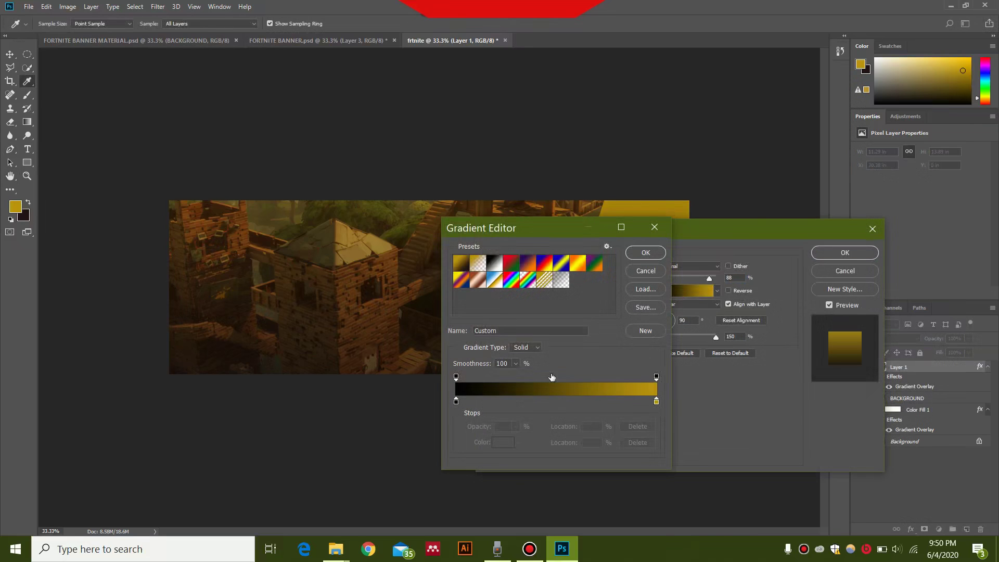
double_click(456, 401)
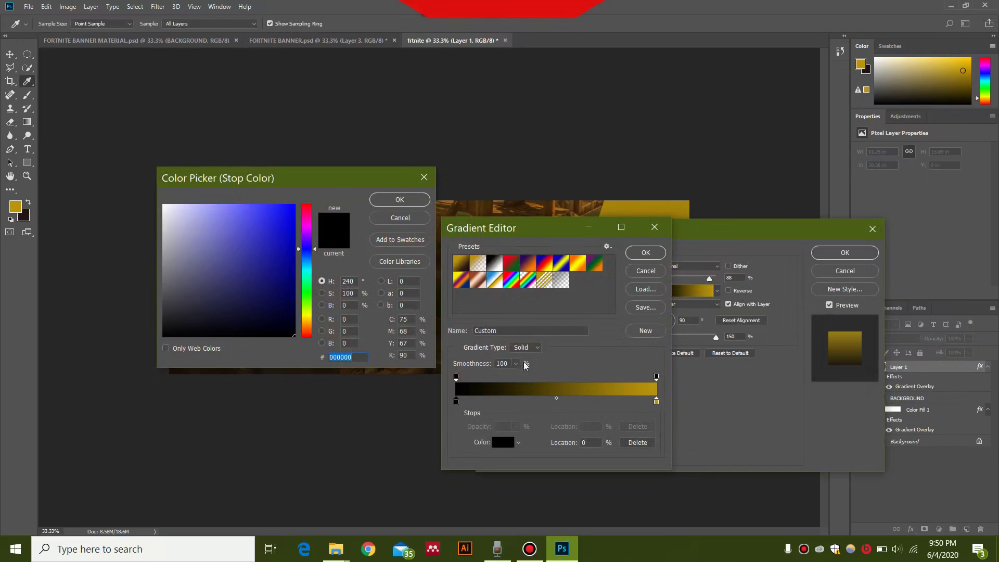
left_click(424, 178)
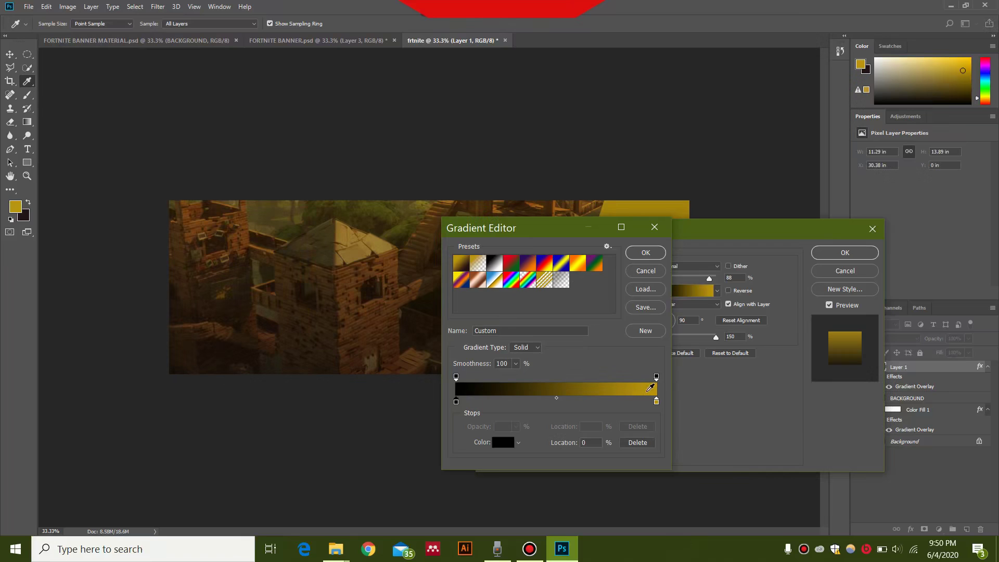
left_click(648, 391)
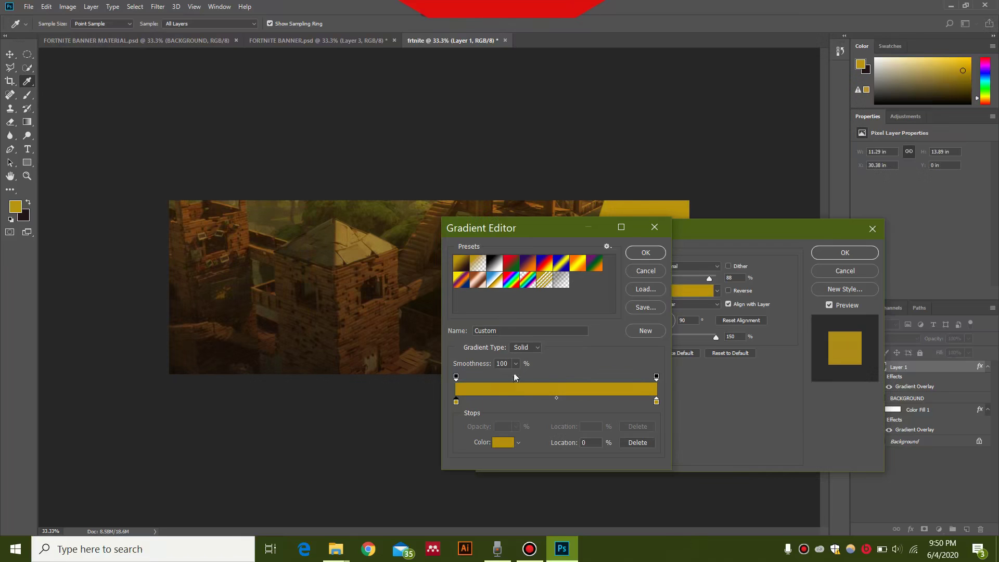
double_click(456, 402)
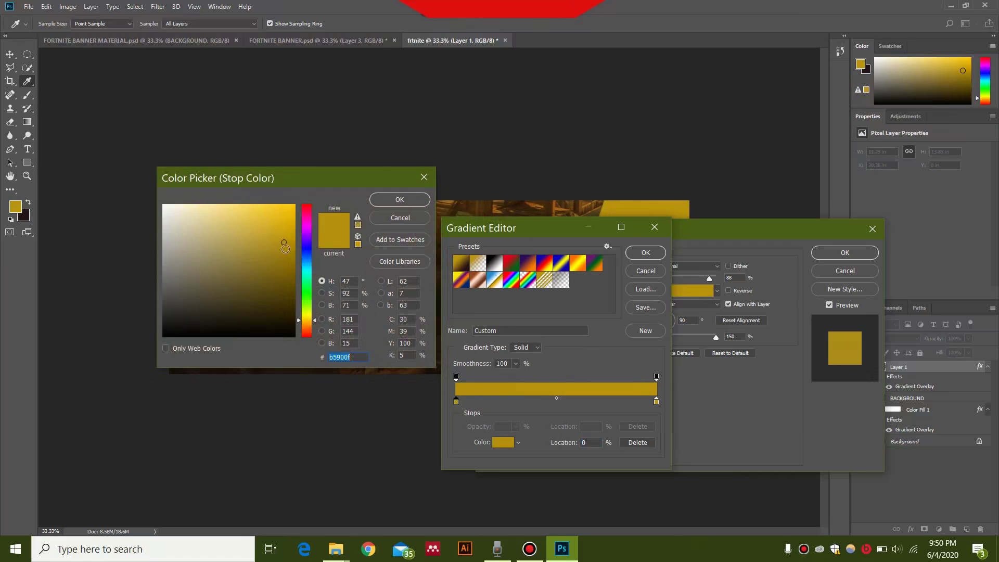
left_click_drag(285, 249, 285, 273)
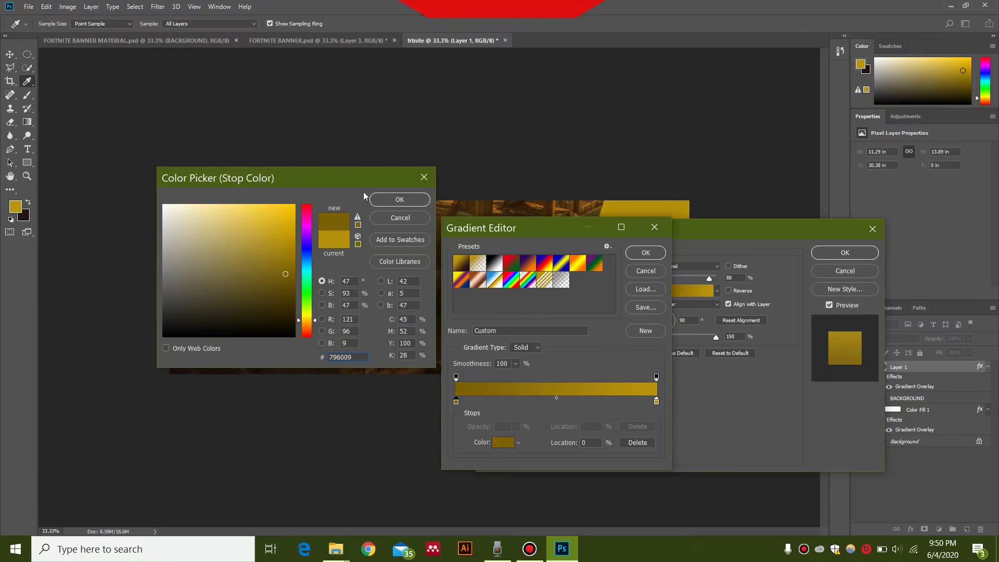
left_click(399, 200)
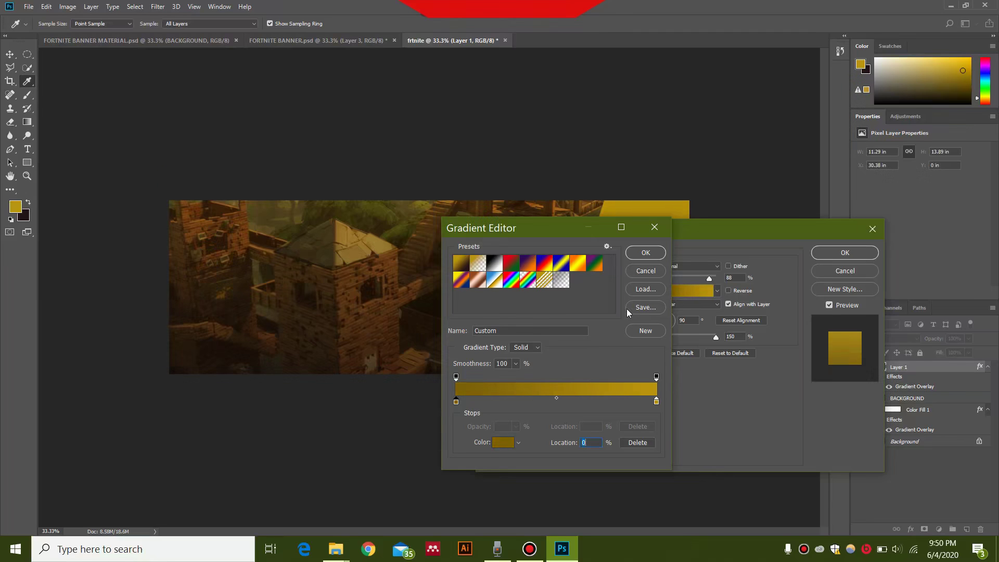
Step: Check both gradient stops, keeping dark gold 796009 and gold bb950f, and apply the Gradient Overlay to Layer 1
double_click(456, 402)
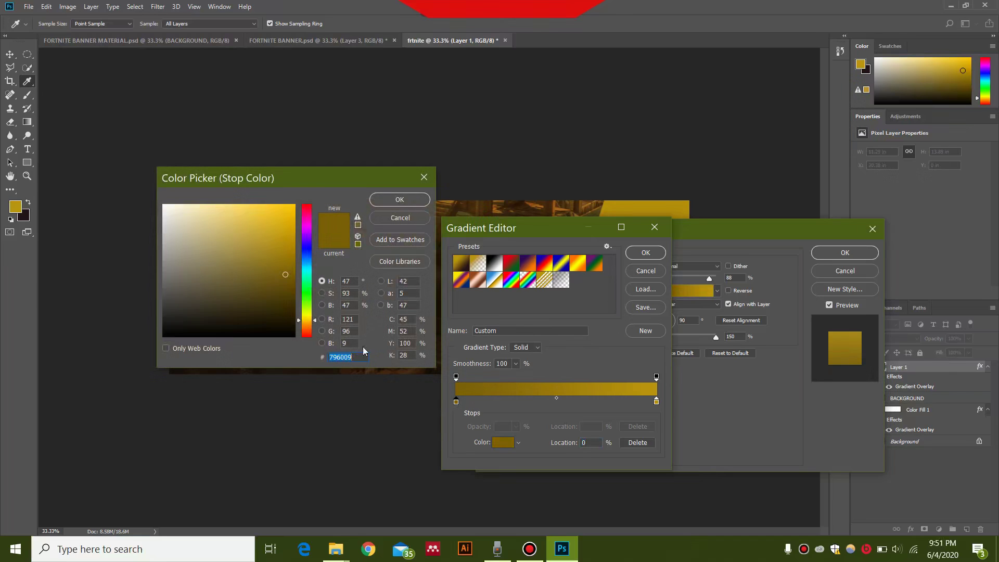
left_click(399, 200)
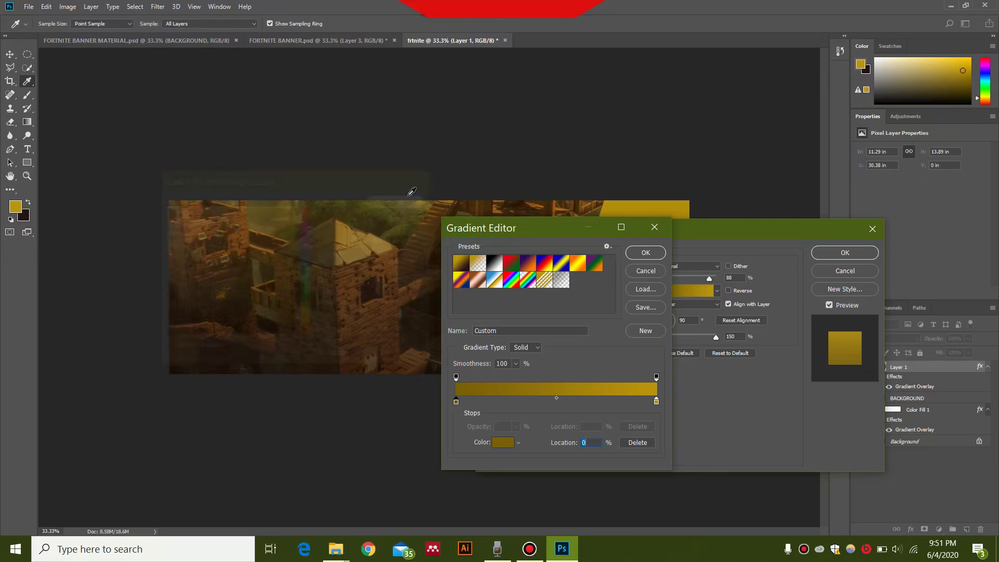
double_click(656, 402)
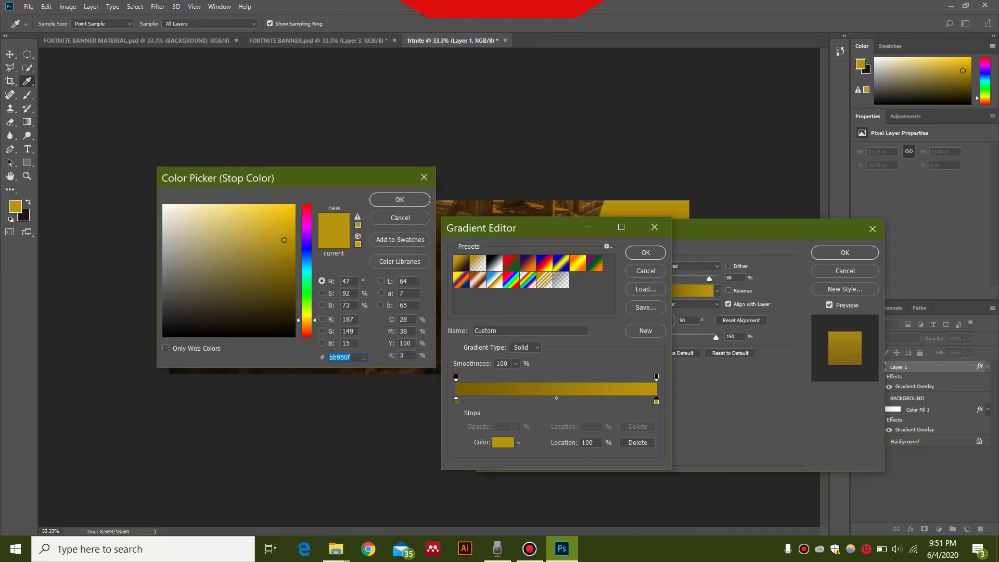
left_click(410, 201)
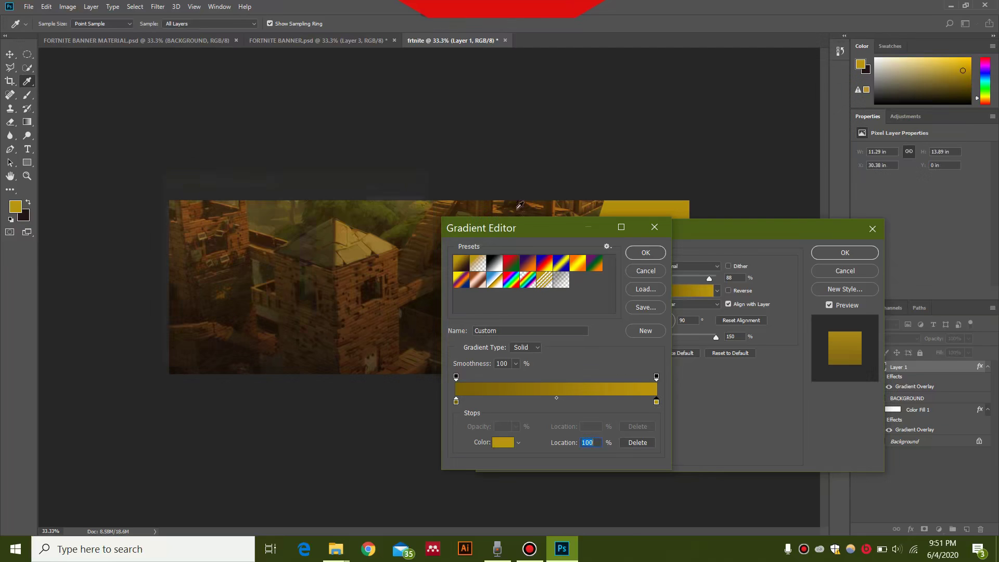
left_click(645, 253)
left_click(845, 253)
key("p")
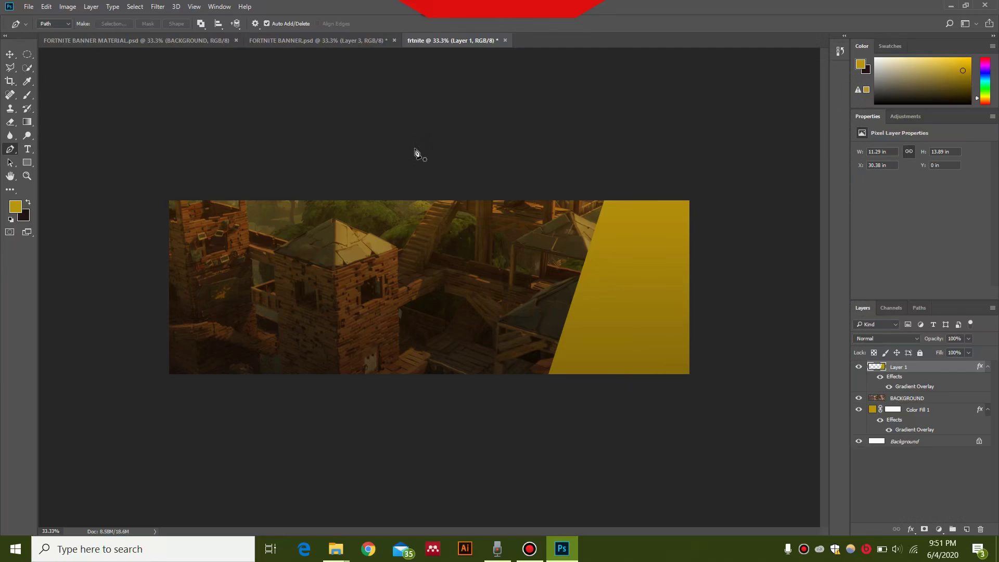
Step: Copy the CHARACTER 1 layer from FORTNITE BANNER MATERIAL.psd into the frtnite banner and place it over the gold panel's slanted edge
left_click(139, 44)
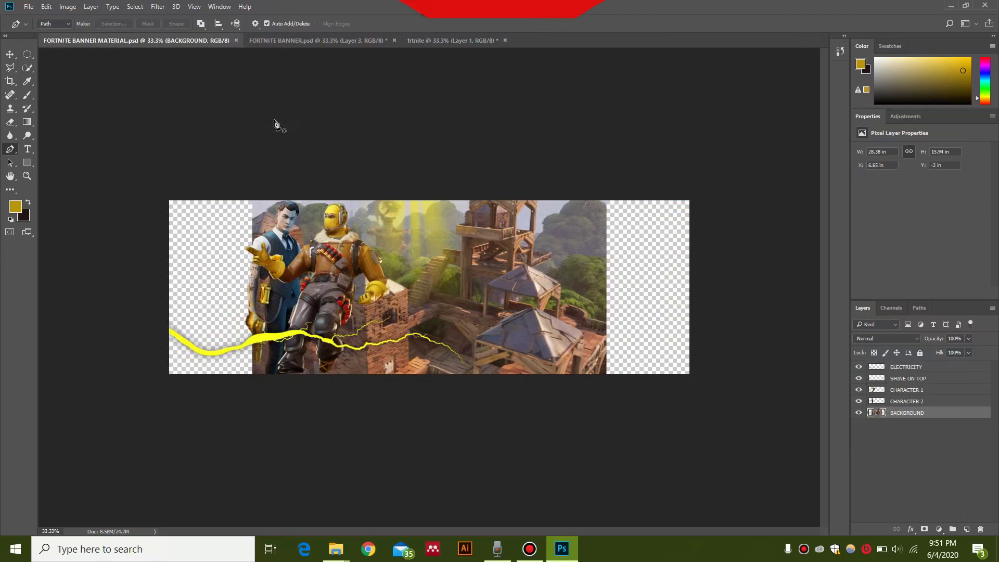
left_click(926, 391)
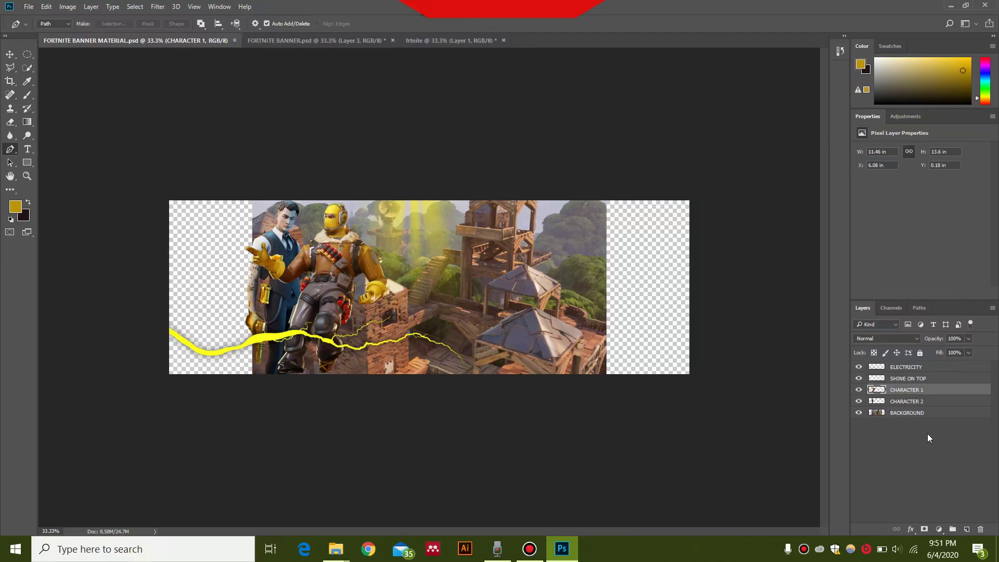
left_click(419, 43)
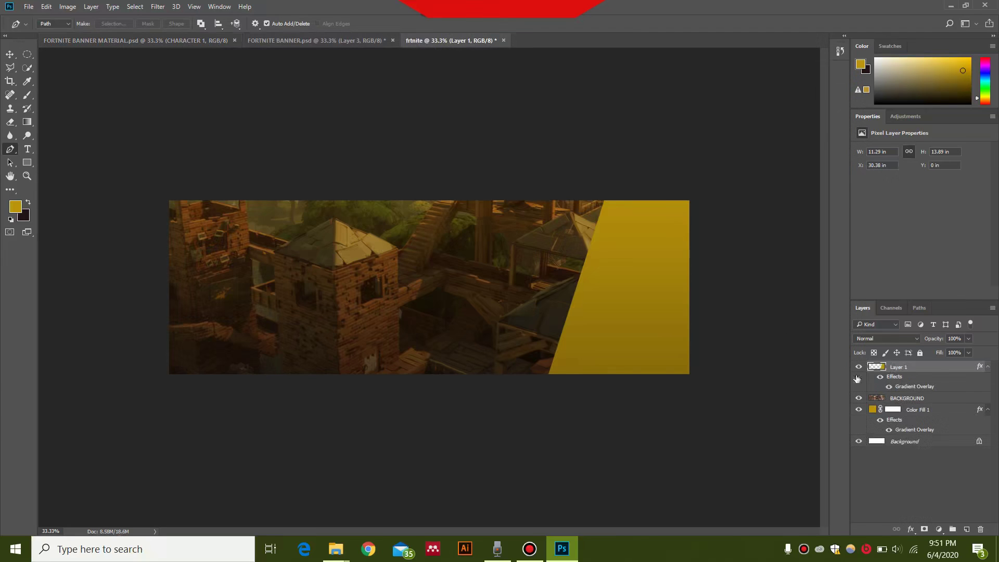
left_click_drag(880, 386, 883, 386)
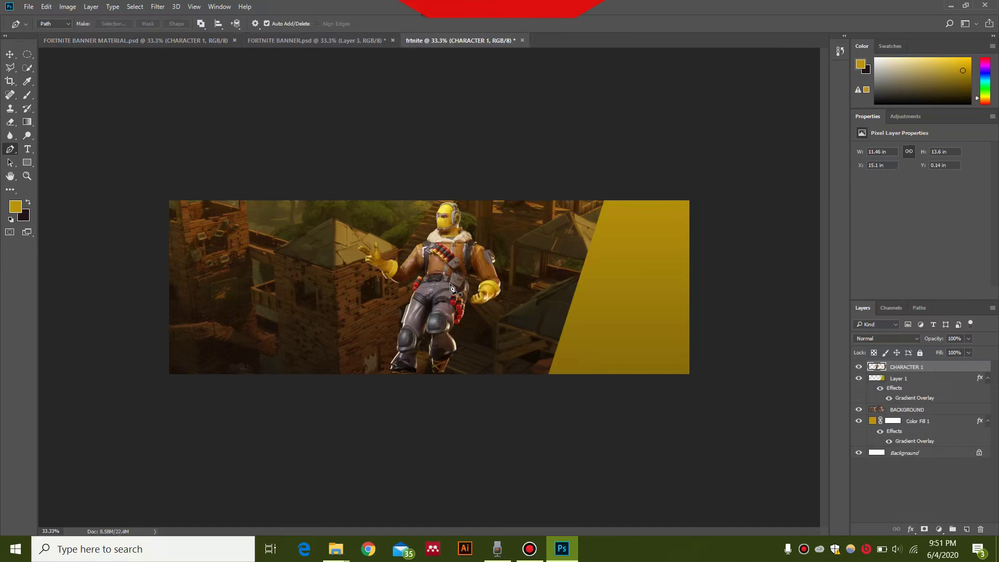
key("v")
left_click_drag(452, 287, 576, 281)
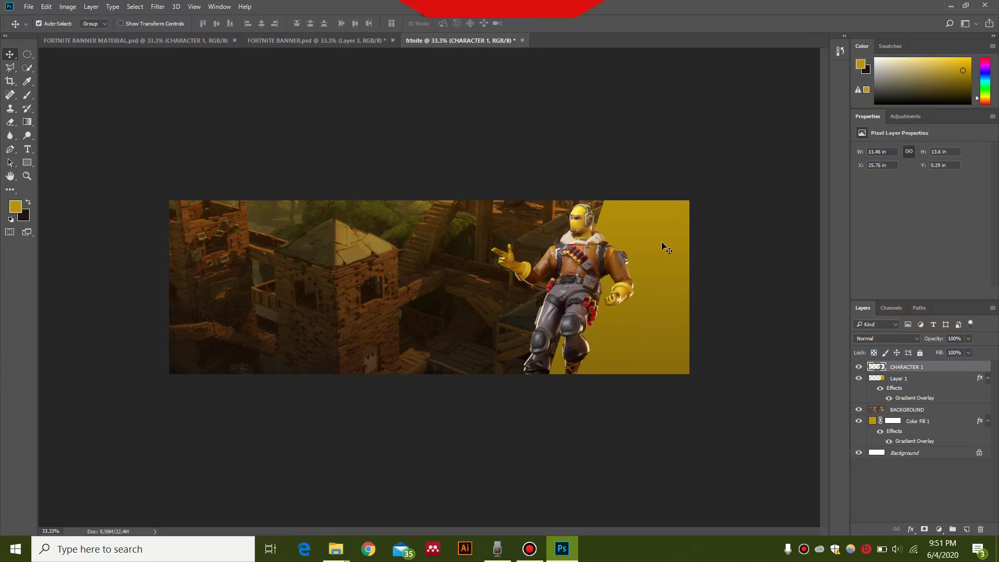
Step: Copy CHARACTER 2 from FORTNITE BANNER MATERIAL.psd into the frtnite banner, directly above Layer 1, and move it onto the gold panel
left_click(129, 40)
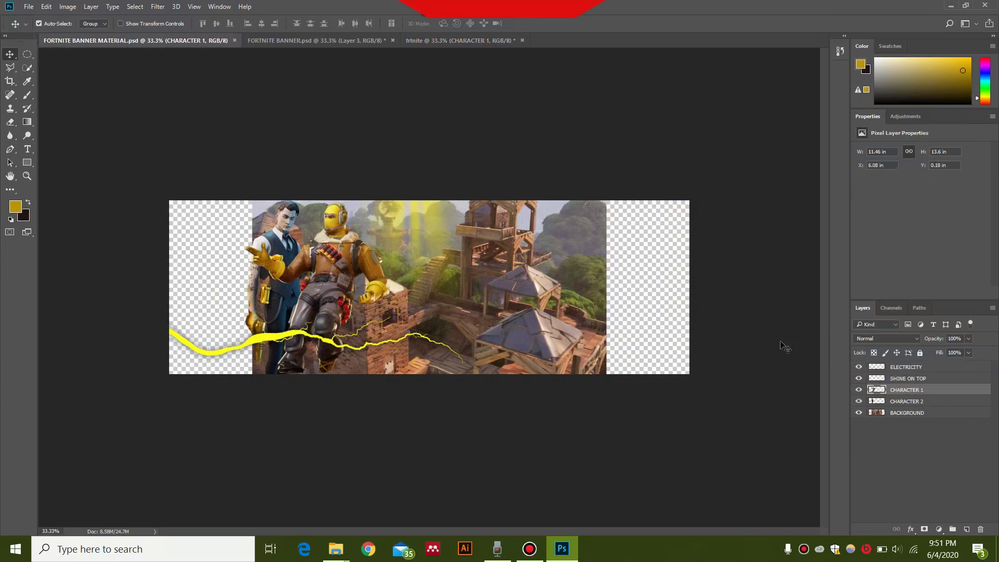
left_click(911, 402)
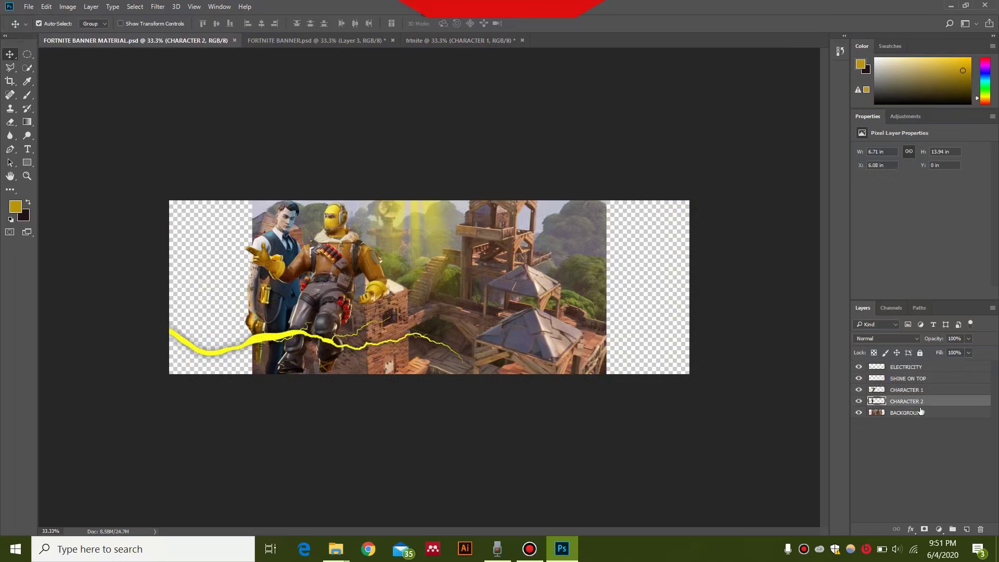
key("ctrl")
left_click(438, 43)
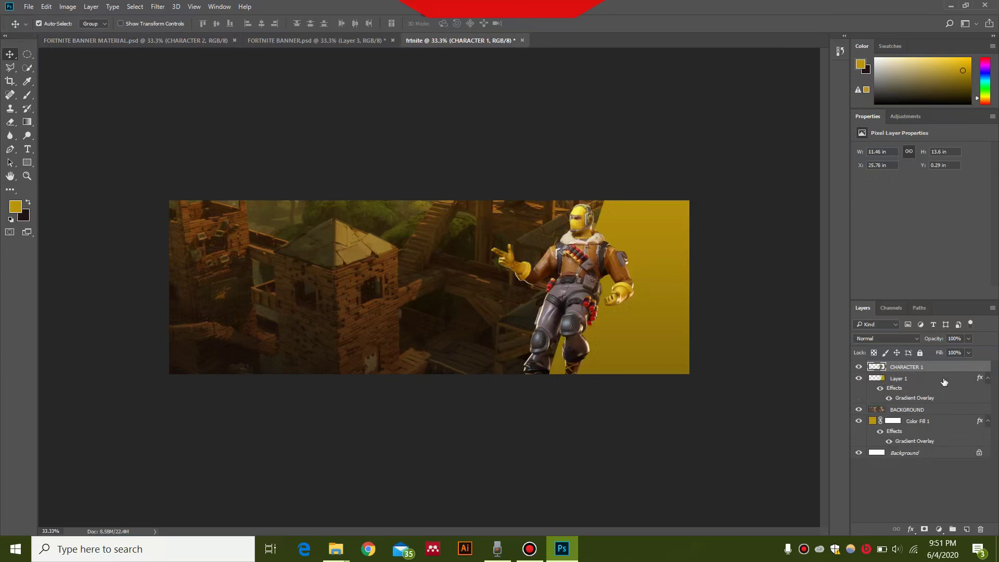
left_click(944, 379)
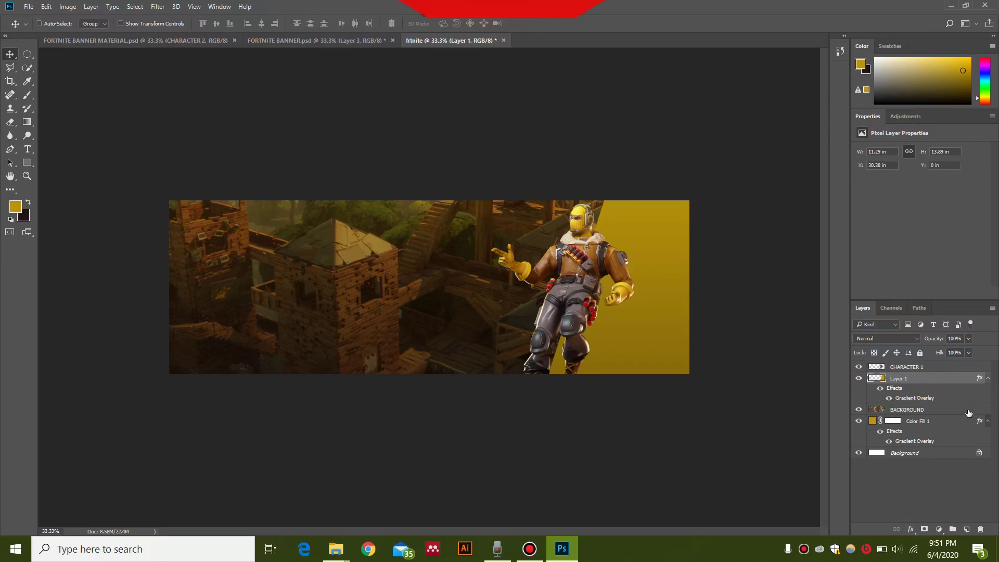
key("ctrl+v")
left_click_drag(432, 293, 629, 306)
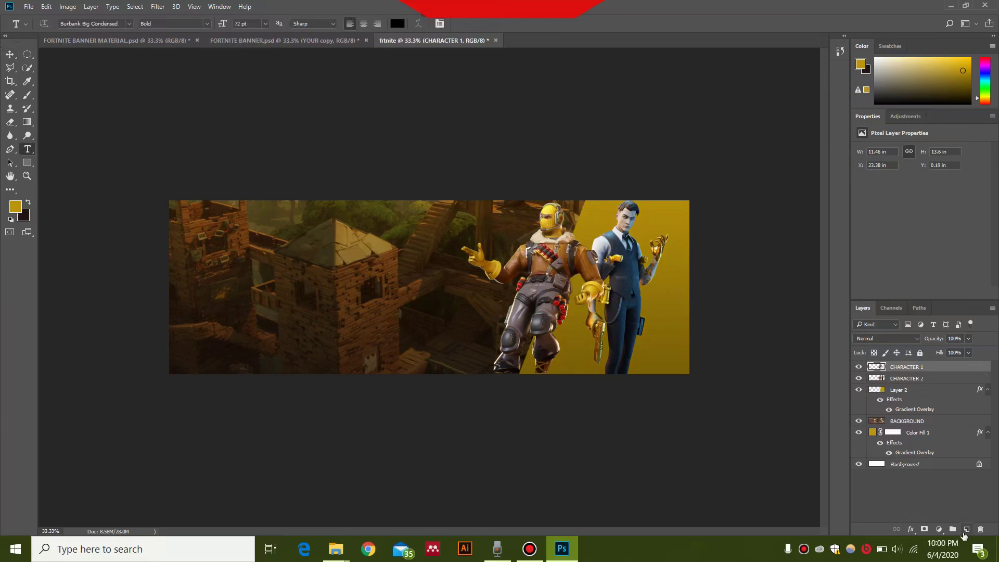
Step: Add the text NAME on a new layer in the banner's left part, in black 72 pt Burbank Big Condensed Bold
left_click(966, 529)
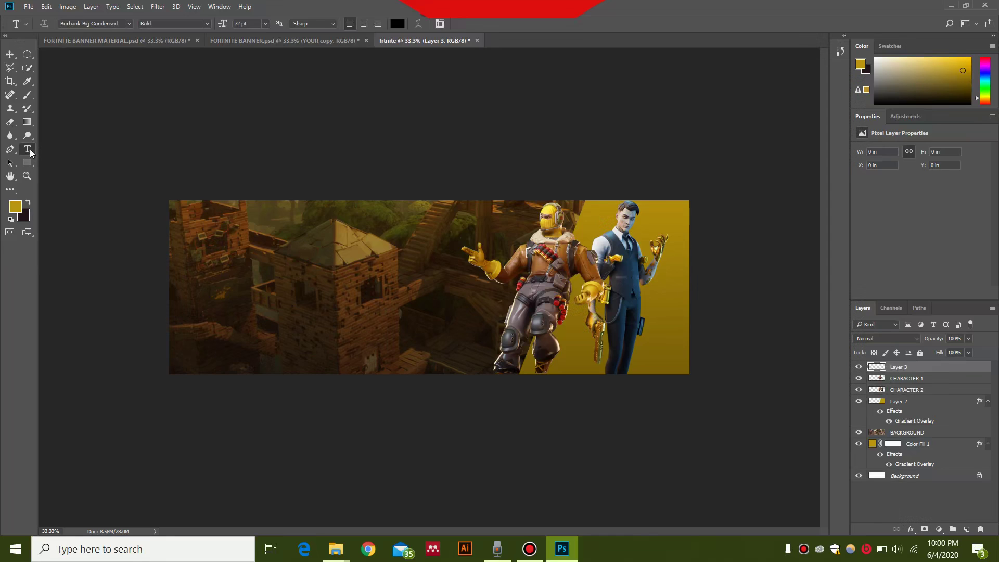
left_click(254, 266)
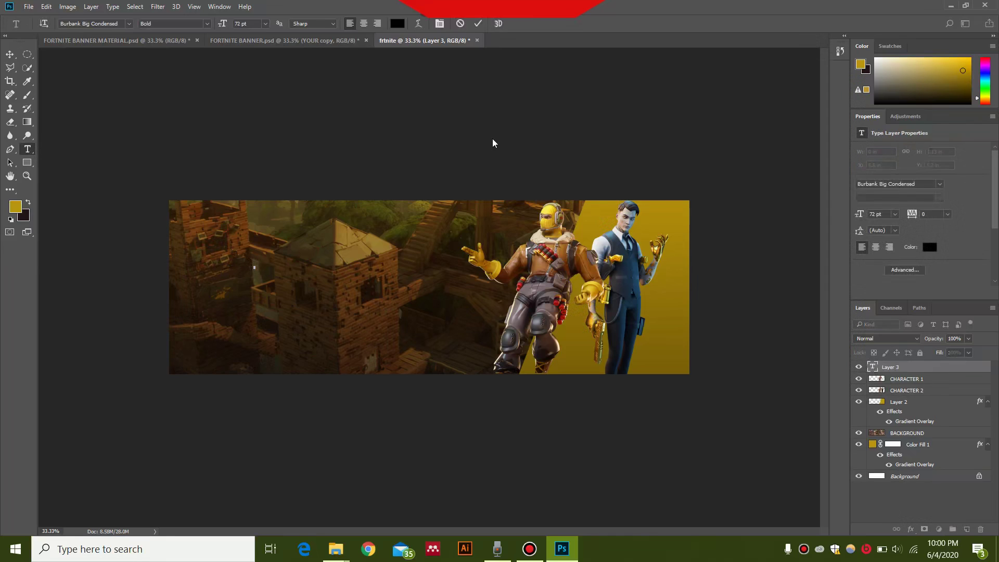
type("NAME")
key("ctrl+a")
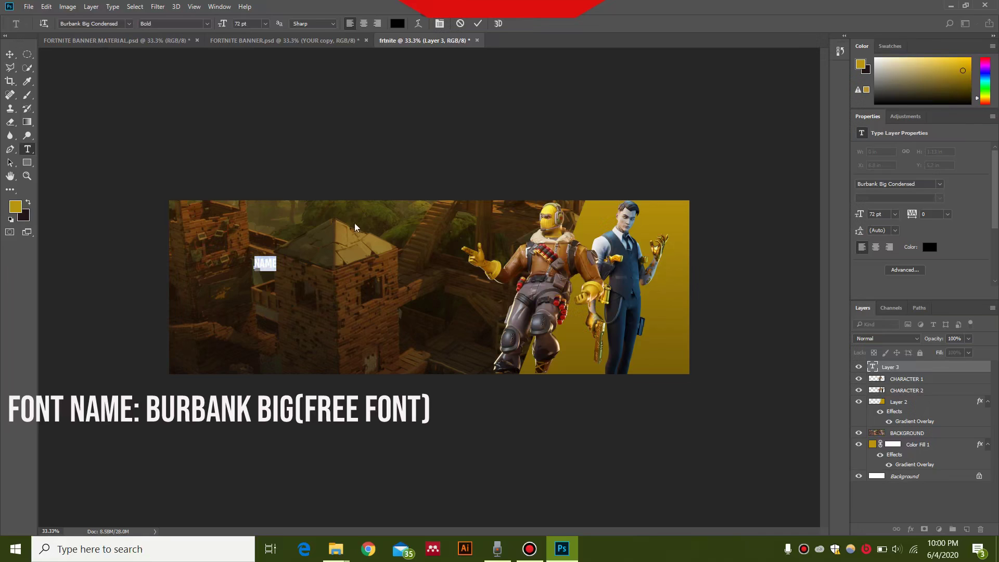
left_click(413, 199)
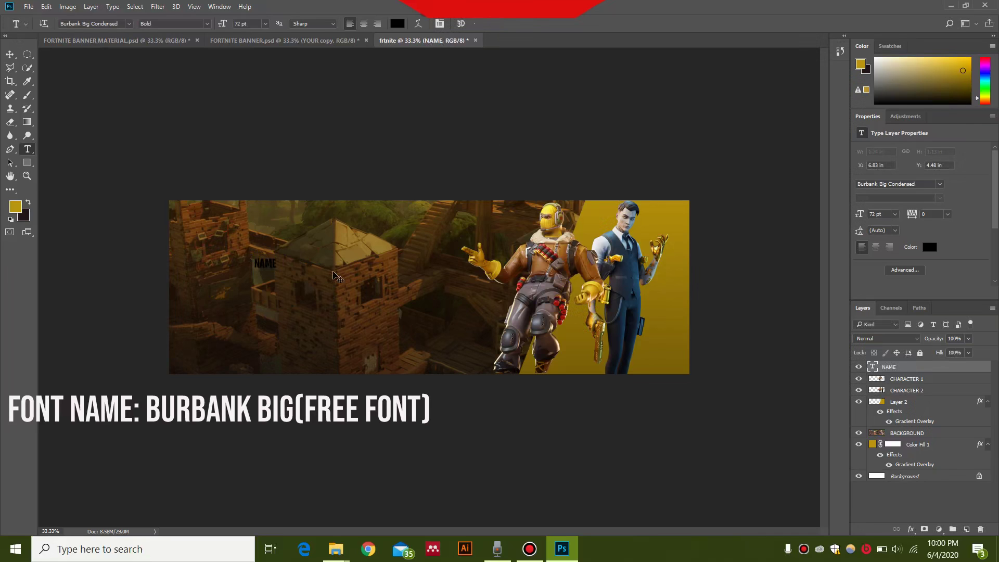
Step: Scale the NAME text to about 532% and position it at about X 4.16 in, Y 3.36 in, left of the characters
key("ctrl+t")
left_click_drag(276, 256, 382, 188)
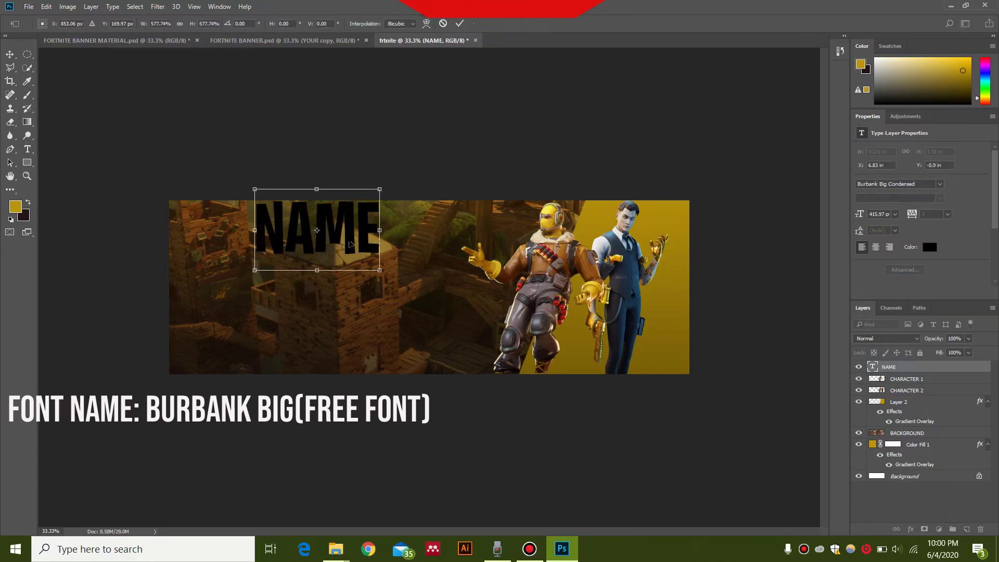
left_click_drag(350, 244, 316, 295)
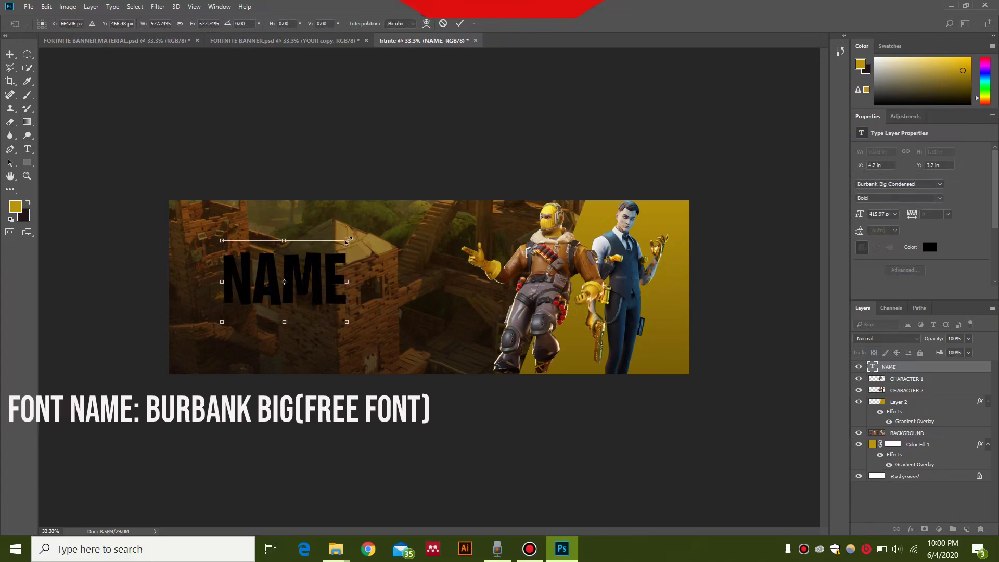
left_click_drag(346, 240, 336, 243)
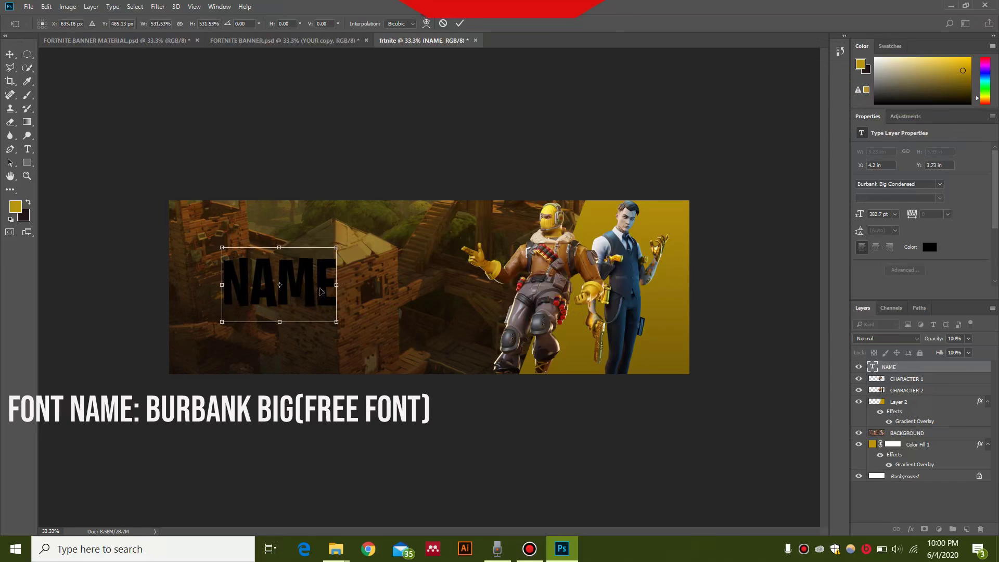
left_click_drag(315, 295, 311, 287)
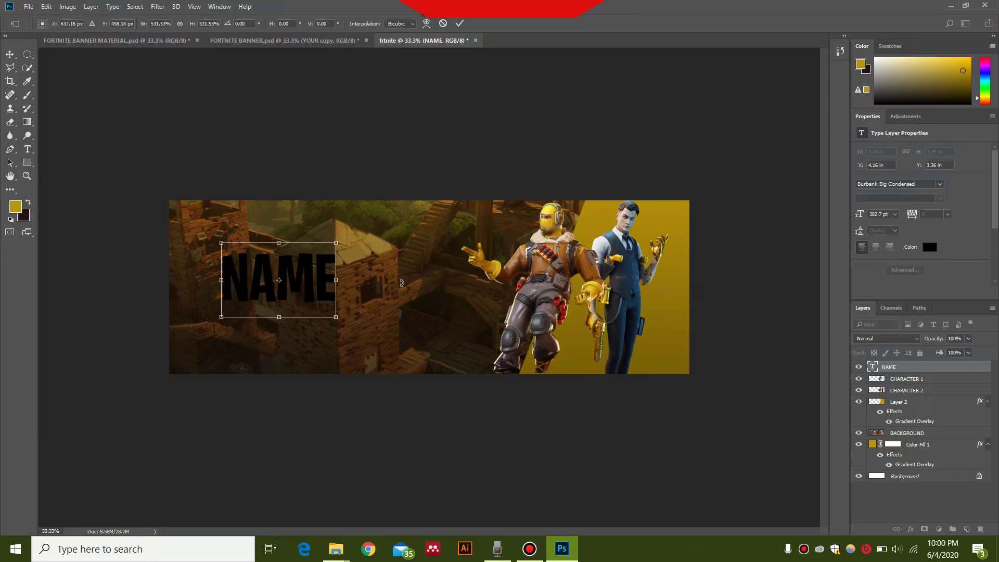
key("t")
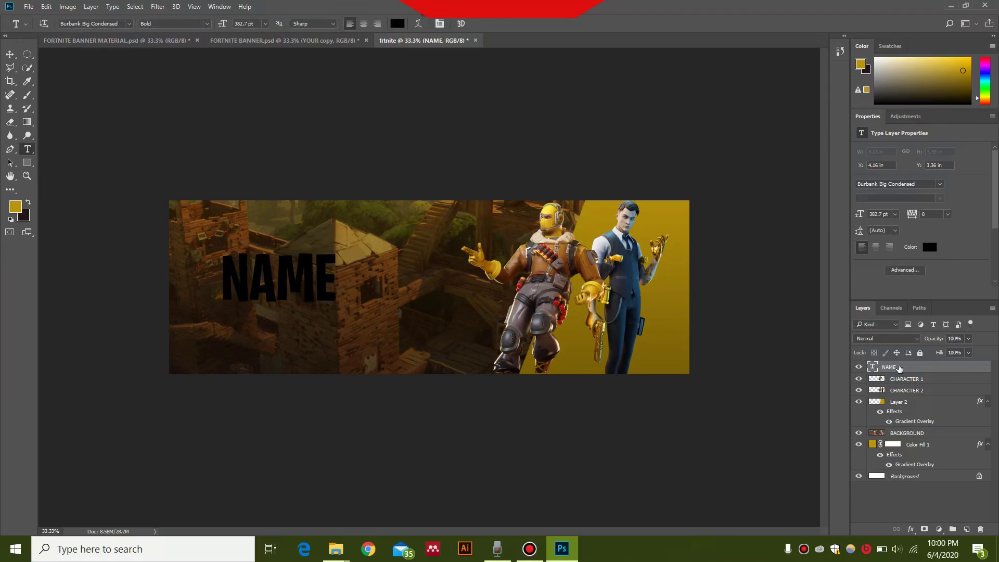
Step: Duplicate the NAME text layer, shrink the copy to about 197 pt and place it directly above the original, left edges aligned
key("ctrl+j")
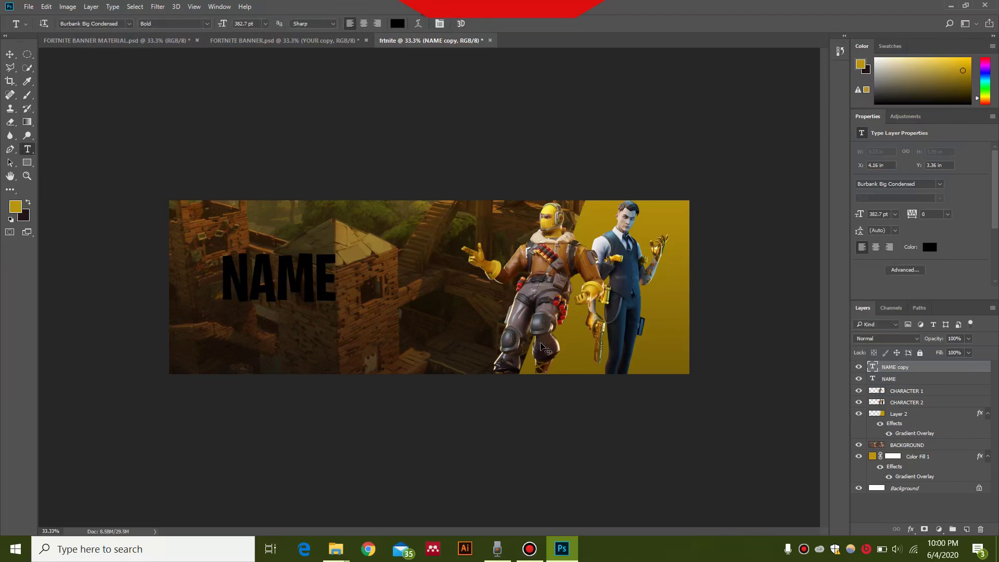
key("ctrl+t")
left_click_drag(309, 295, 315, 244)
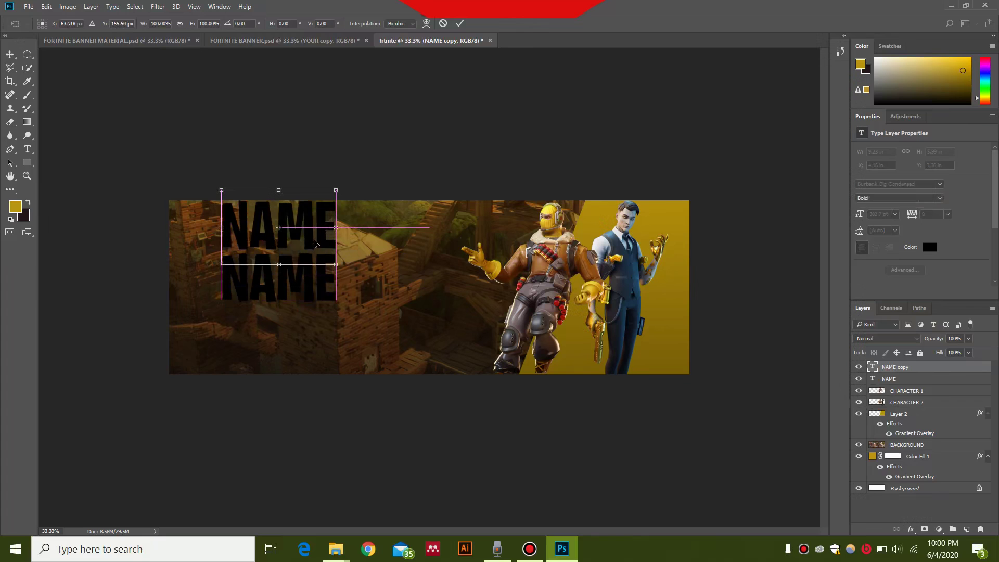
left_click_drag(335, 189, 285, 215)
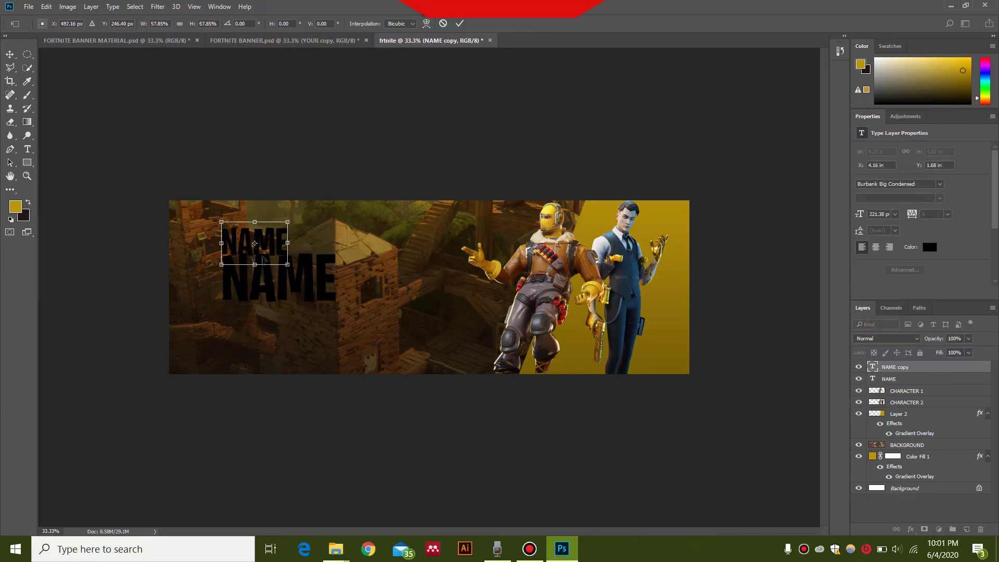
left_click_drag(271, 254, 274, 246)
left_click_drag(287, 210, 279, 215)
key("Return")
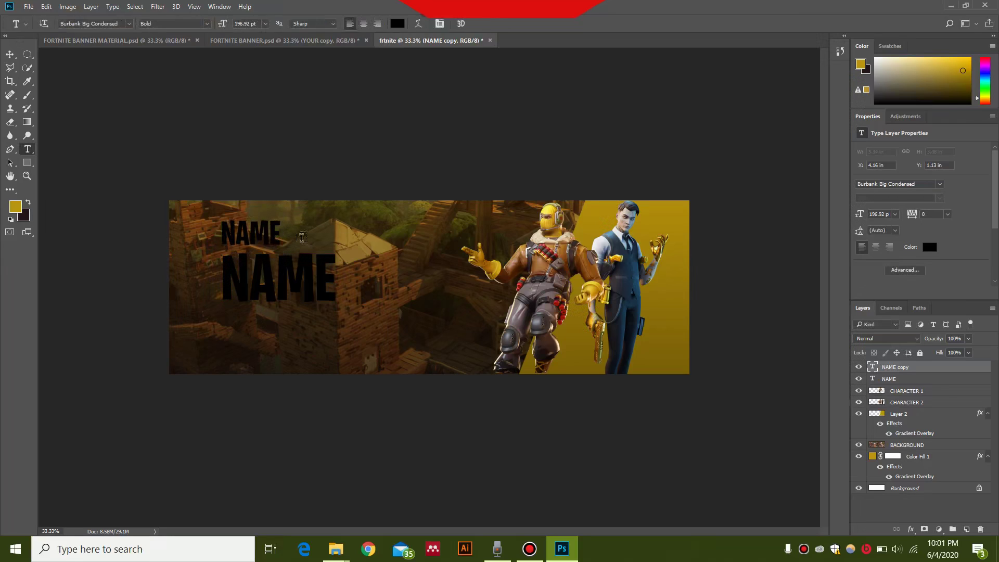
Step: Recolor the smaller NAME text white (ffffff)
left_click(270, 238)
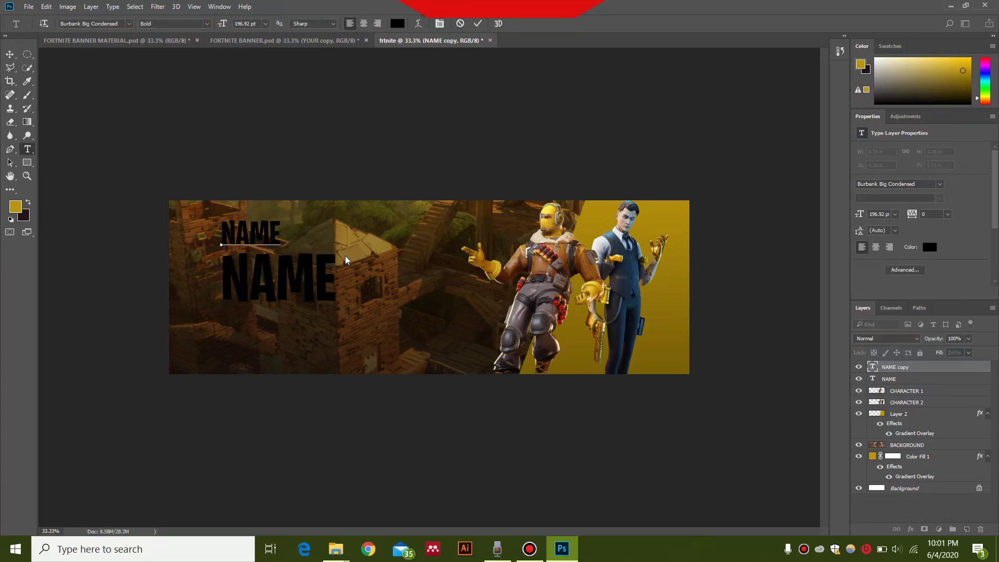
key("ctrl+a")
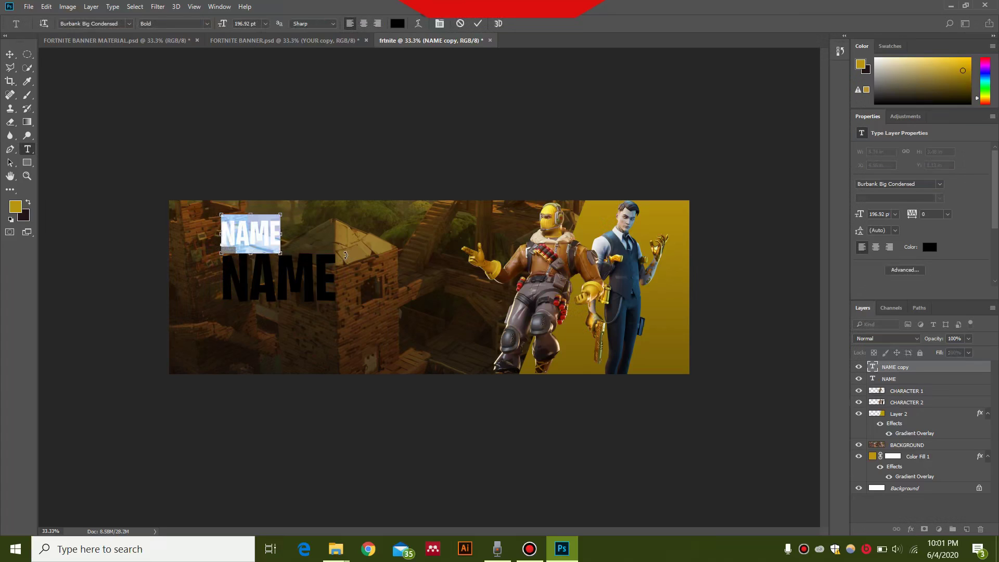
left_click(398, 24)
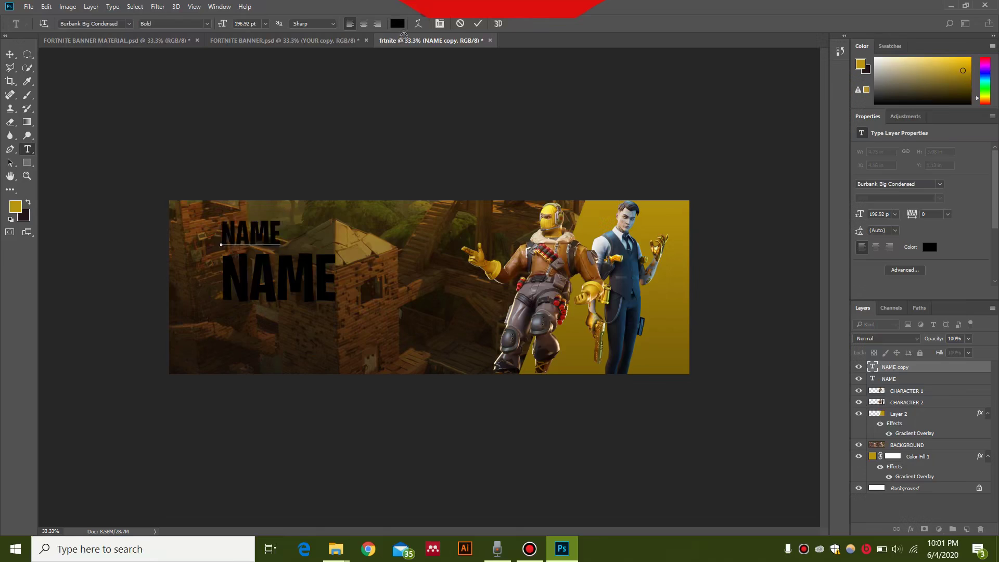
type("ffffff")
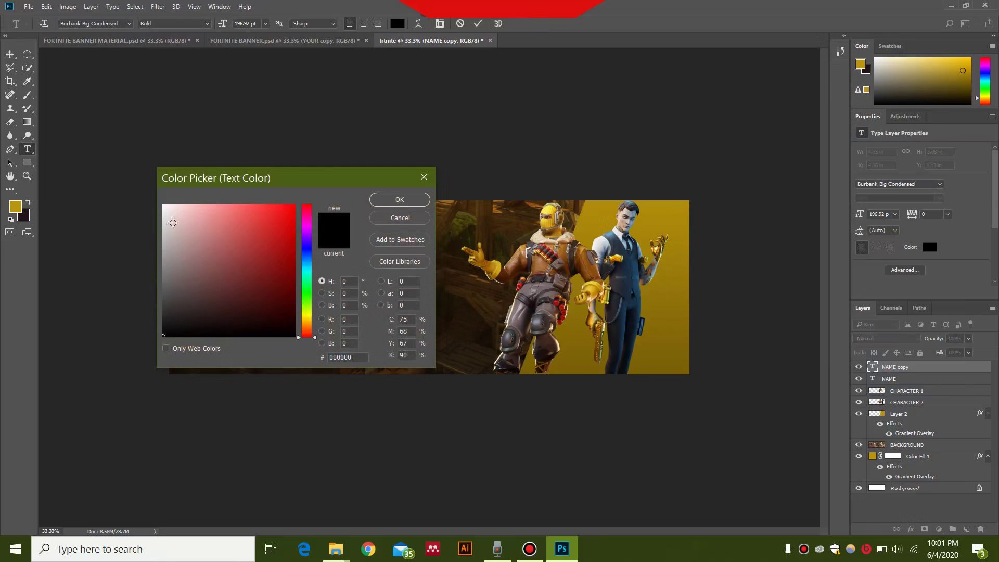
left_click(418, 201)
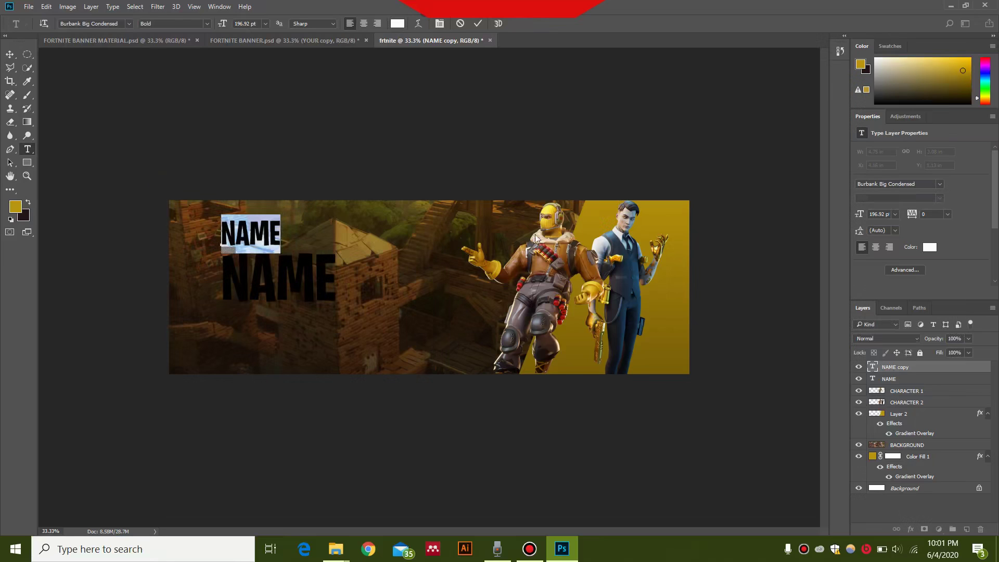
left_click(915, 383)
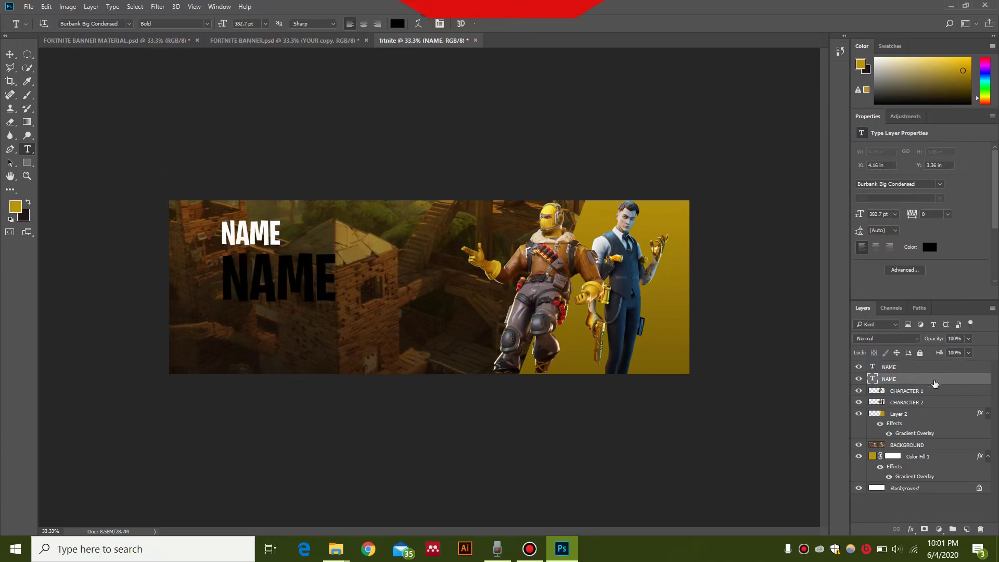
Step: Add a Gradient Overlay to the smaller NAME text and set the gradient's start color stop to off-white e7e4db
left_click(937, 370)
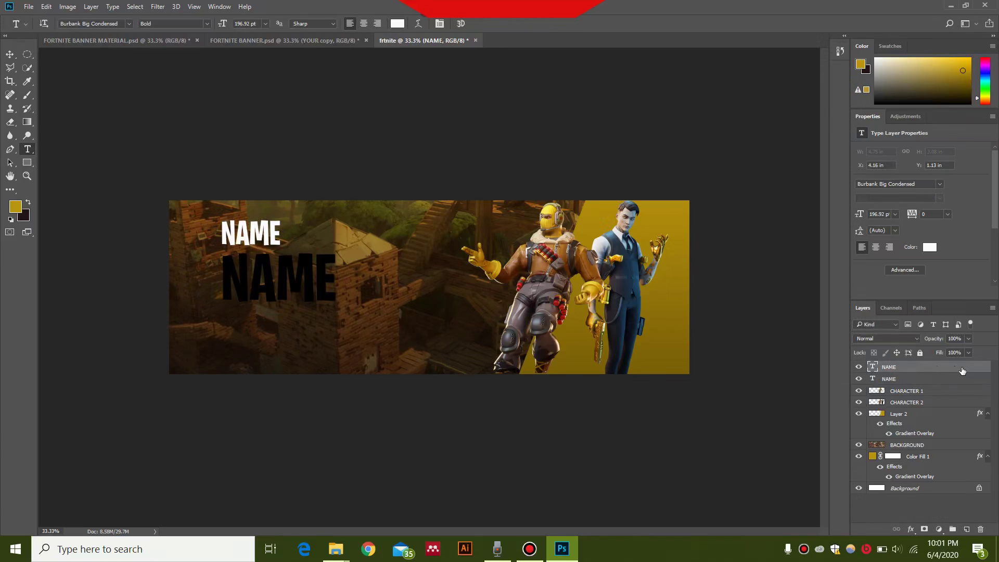
double_click(962, 370)
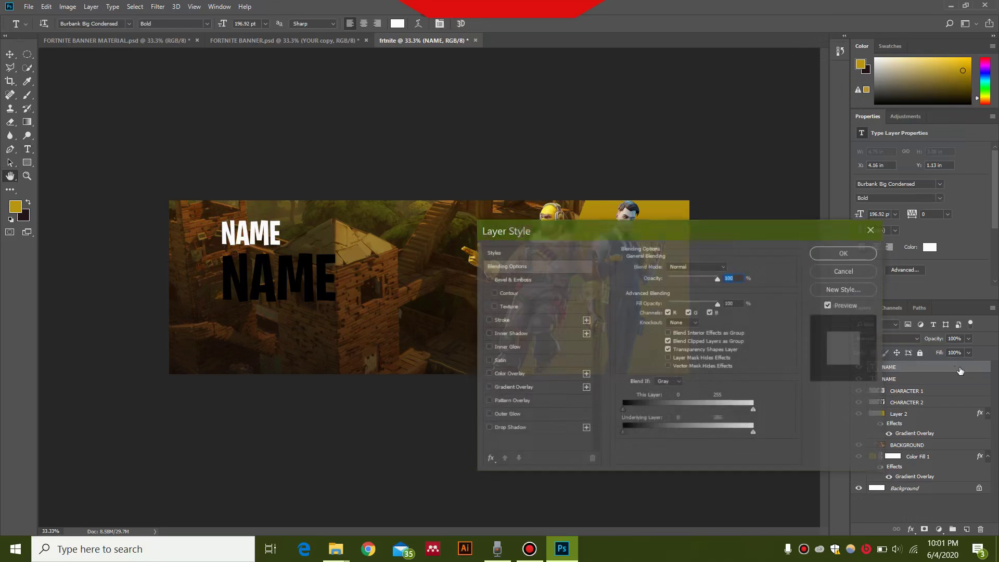
left_click(489, 387)
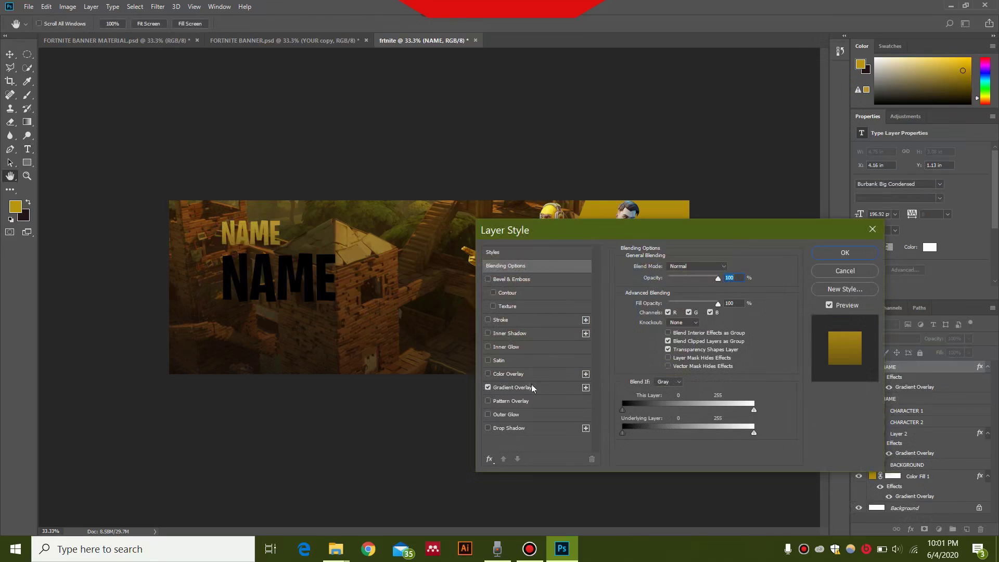
left_click(700, 292)
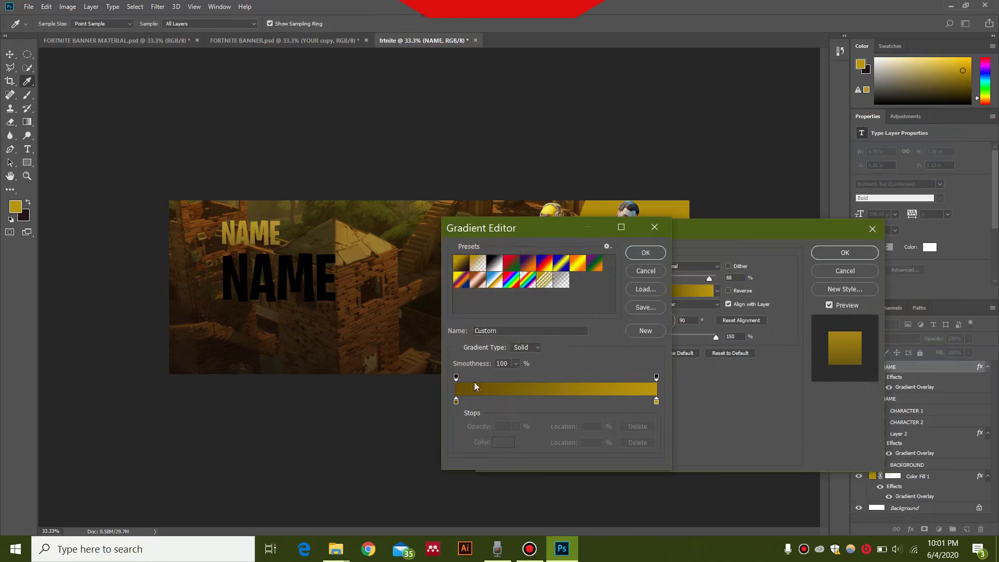
double_click(456, 401)
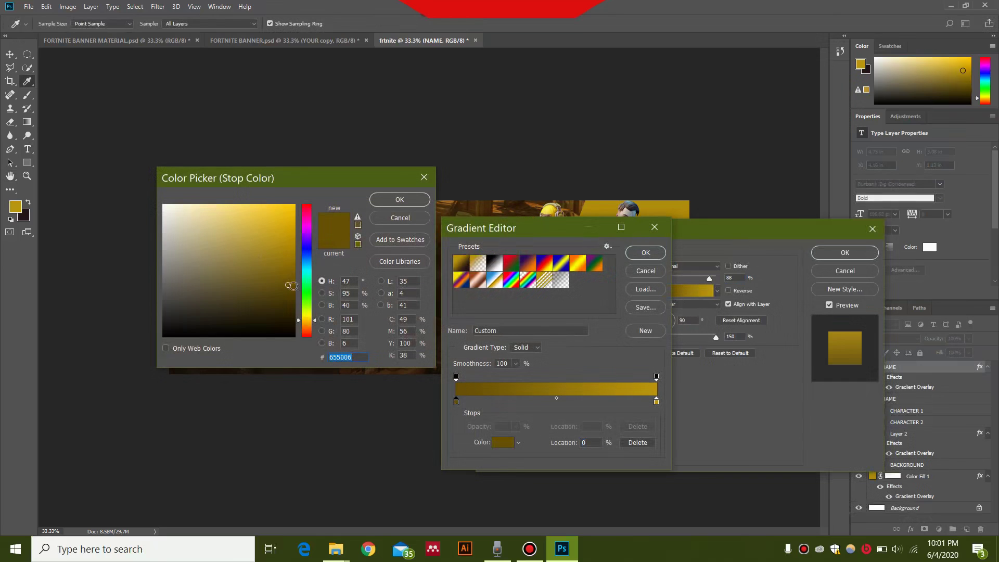
left_click_drag(283, 285, 169, 216)
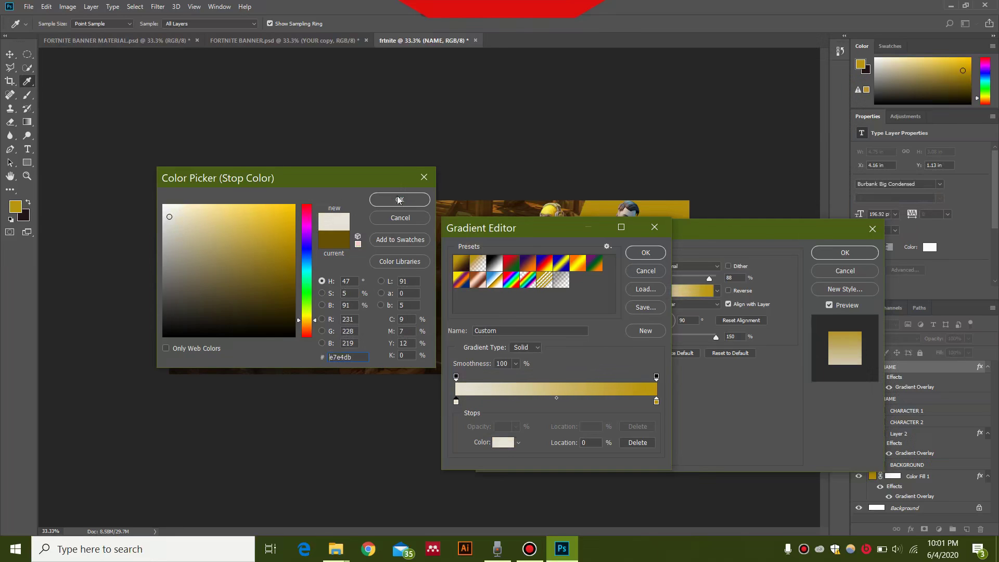
left_click(399, 199)
Step: Set the end color stop of the smaller NAME text's gradient to white ffffff and apply the layer style
double_click(656, 401)
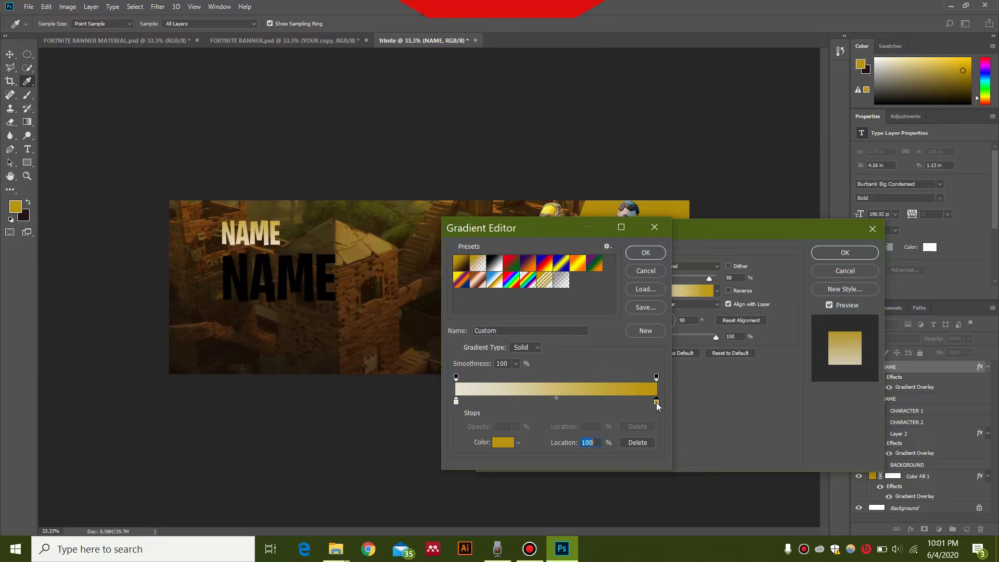
left_click_drag(229, 228, 142, 190)
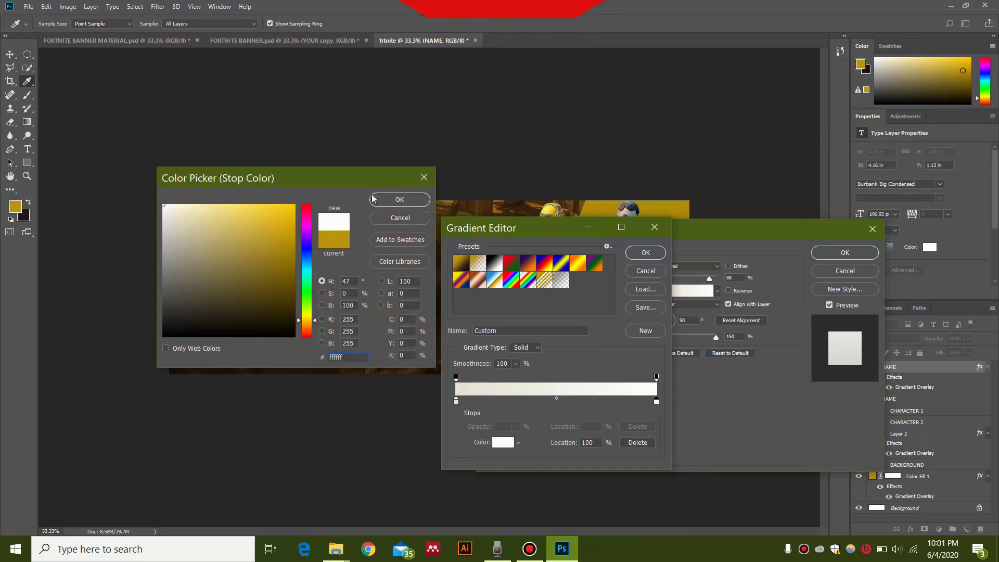
left_click(399, 200)
left_click(646, 252)
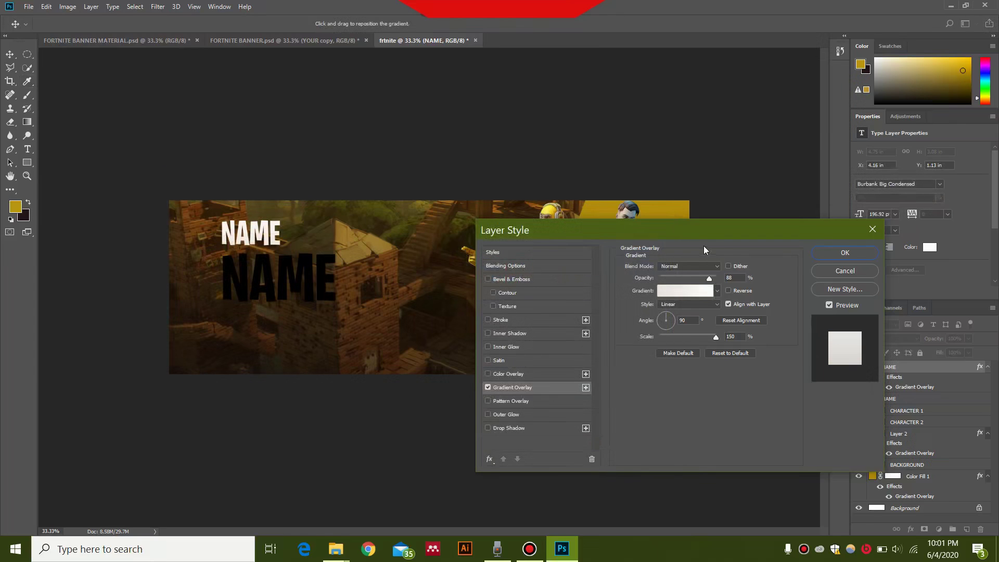
left_click(844, 254)
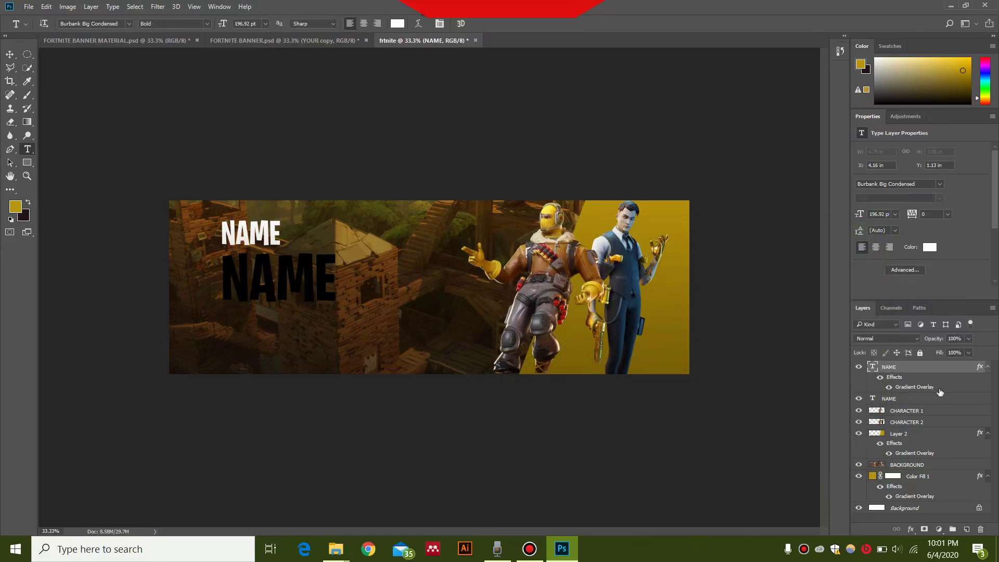
left_click(928, 399)
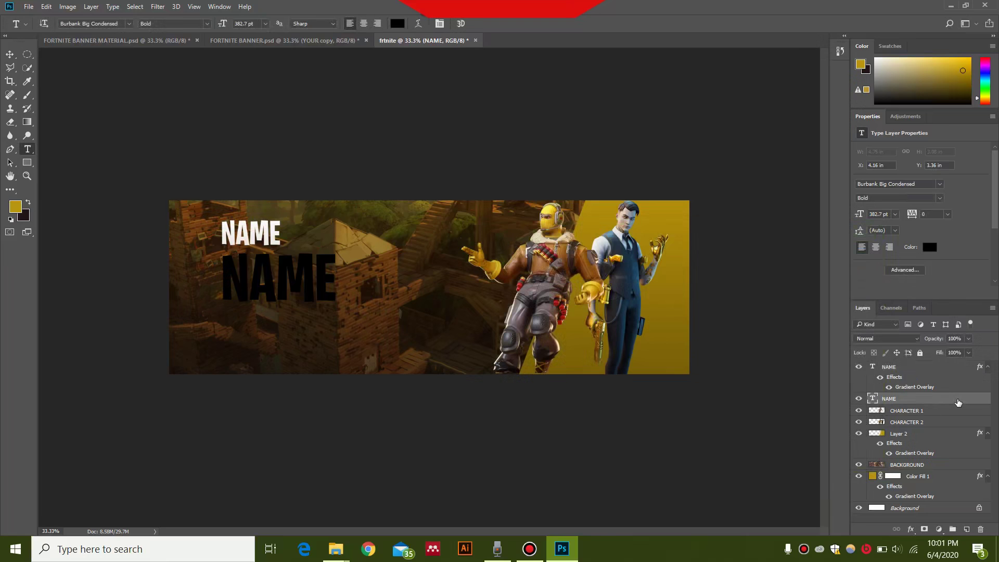
double_click(958, 403)
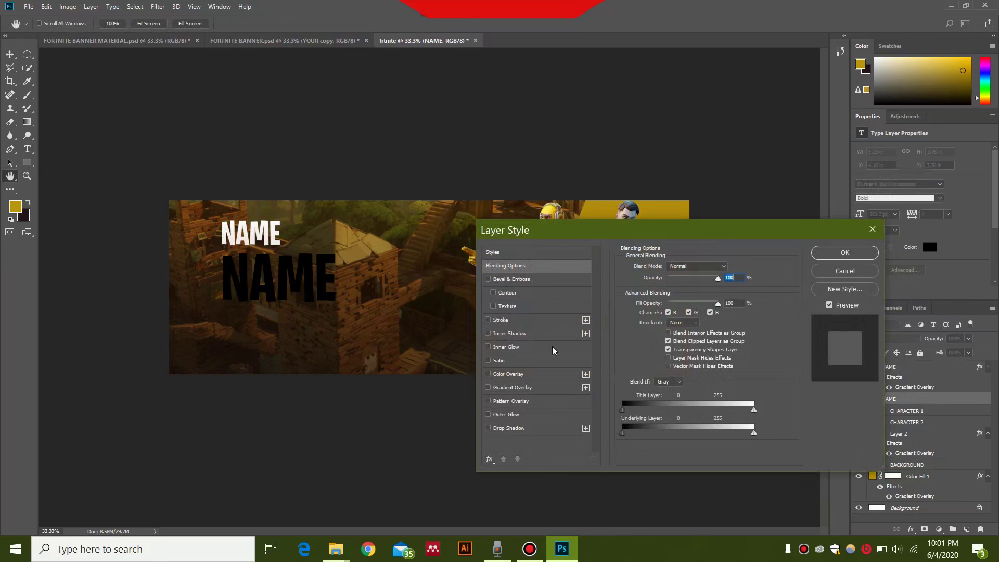
left_click(488, 387)
left_click(526, 388)
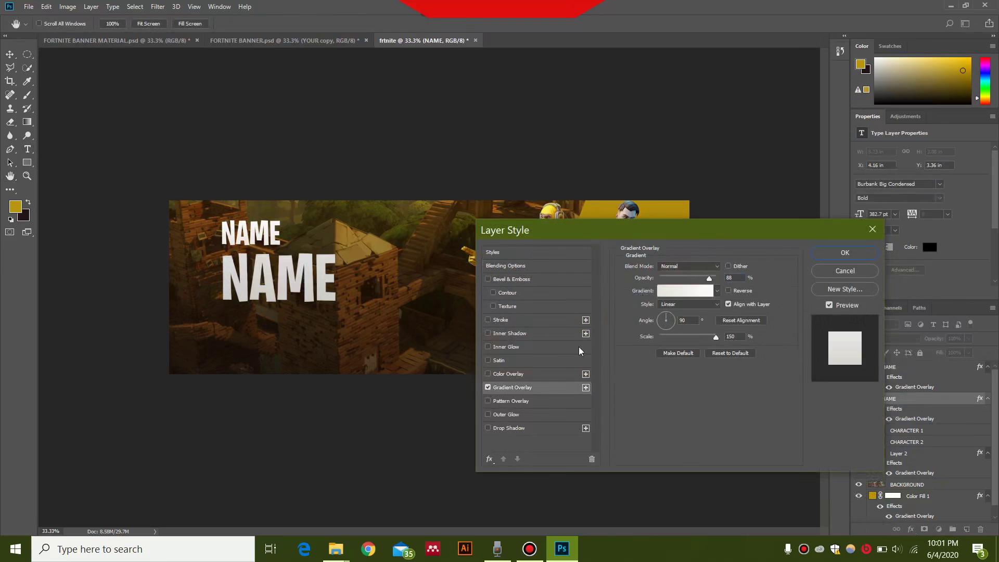
left_click(679, 295)
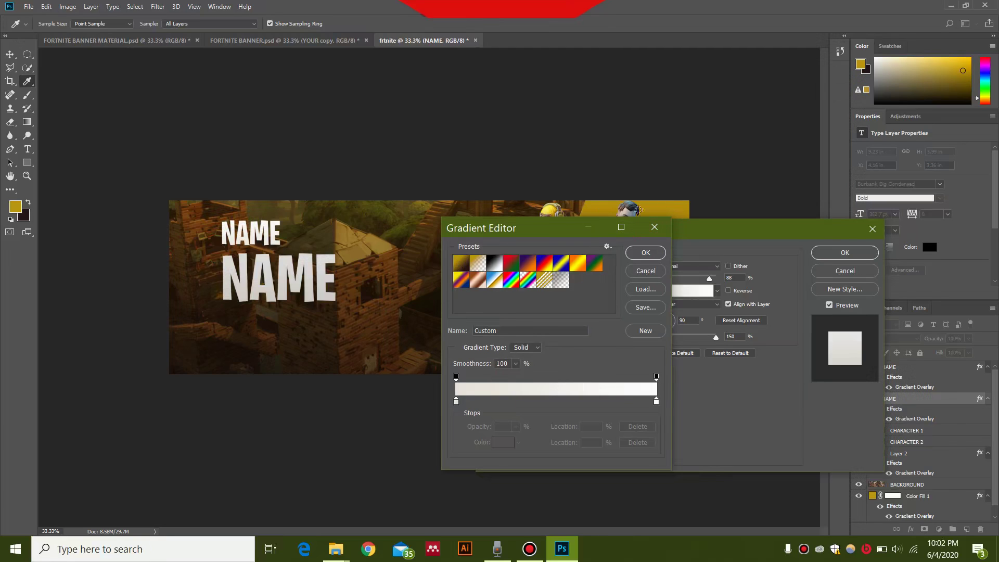
left_click(461, 263)
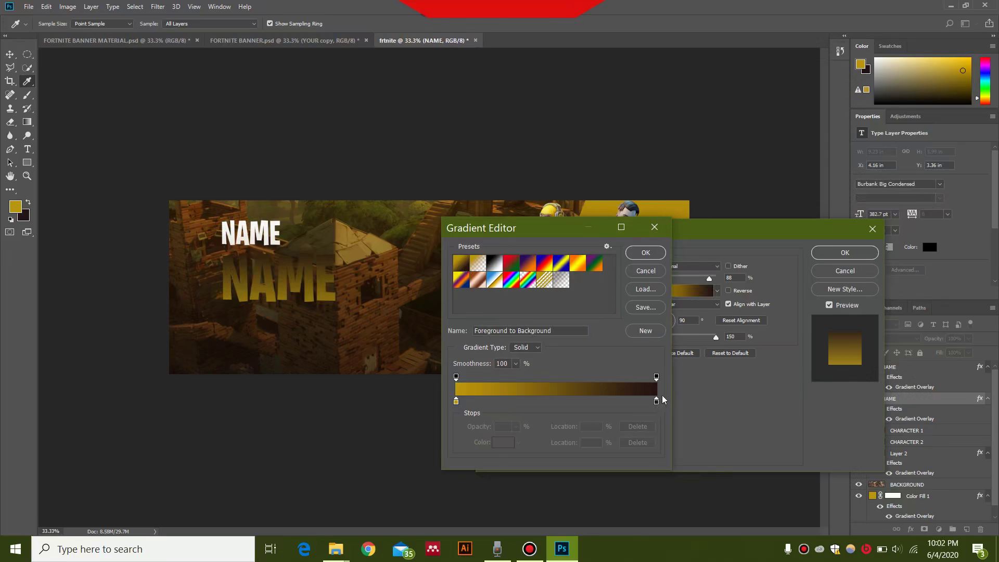
left_click(654, 226)
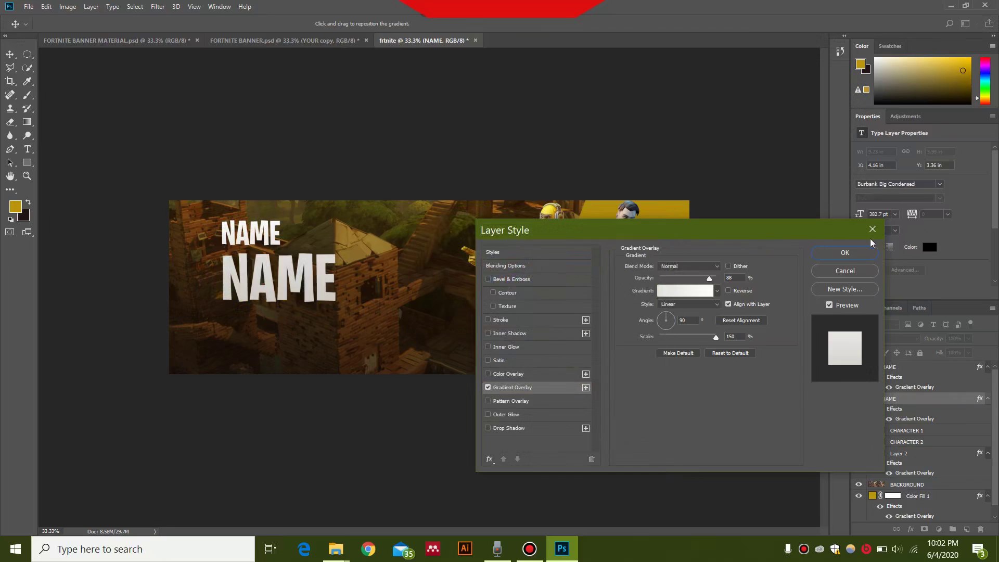
left_click(873, 230)
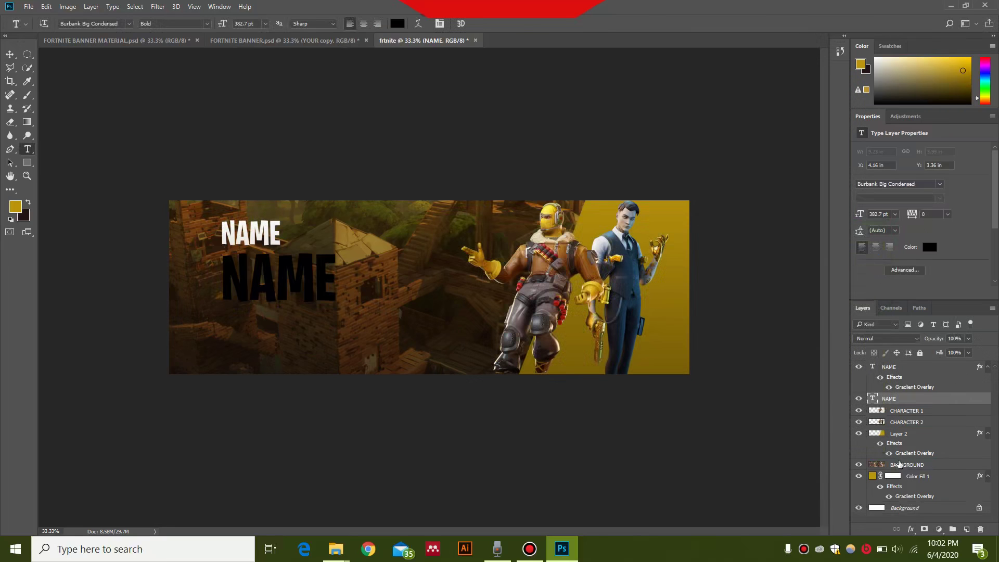
Step: Copy the layer style of the gold panel on Layer 2 and paste it onto the larger NAME text layer
left_click(923, 434)
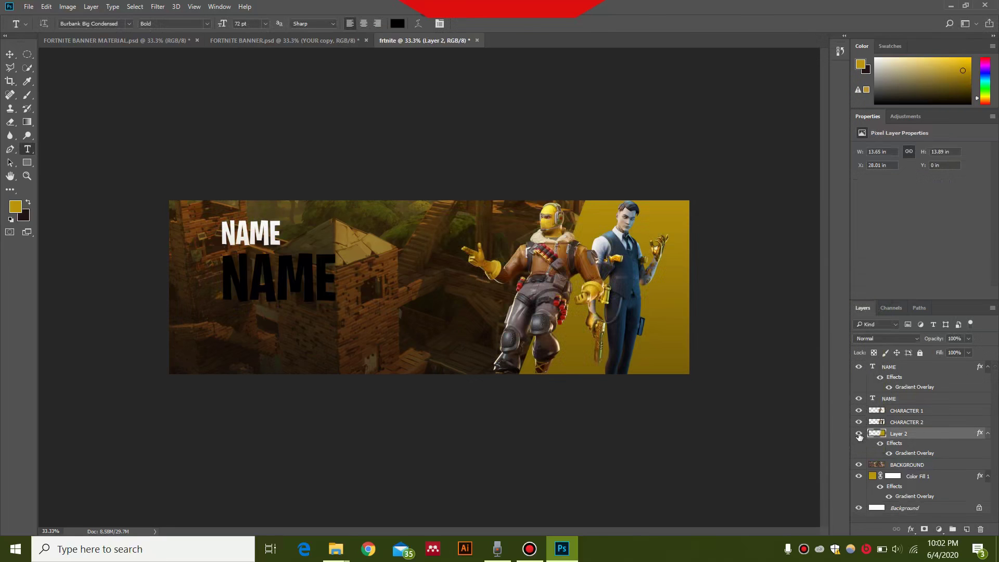
left_click(859, 434)
left_click(859, 434)
right_click(951, 436)
left_click(707, 427)
left_click(936, 368)
left_click(936, 399)
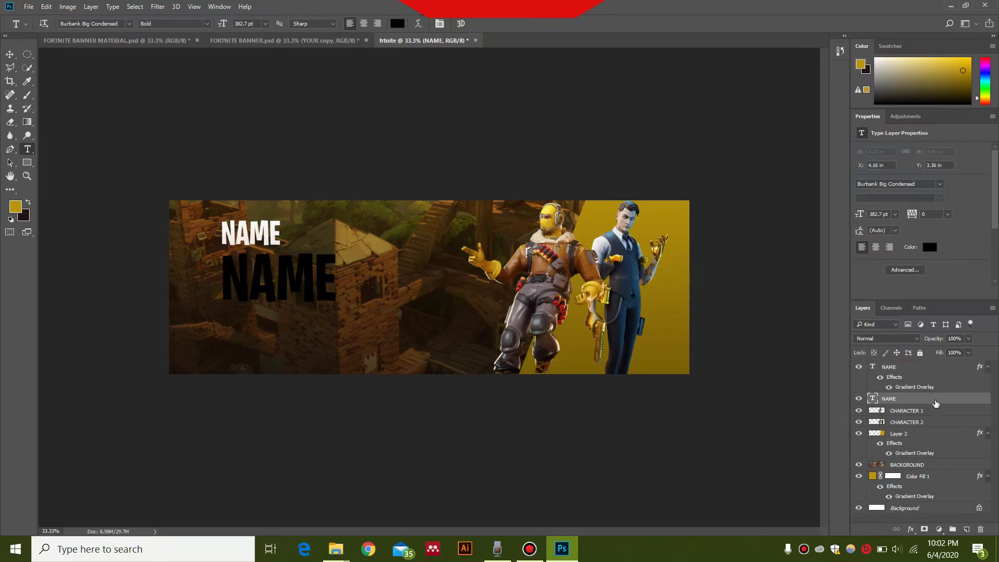
right_click(944, 401)
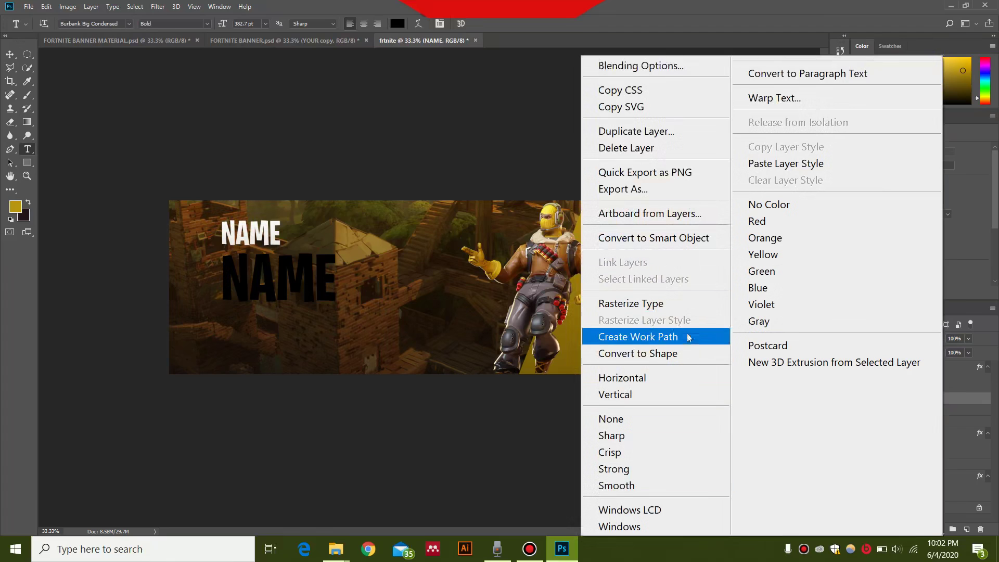
left_click(793, 171)
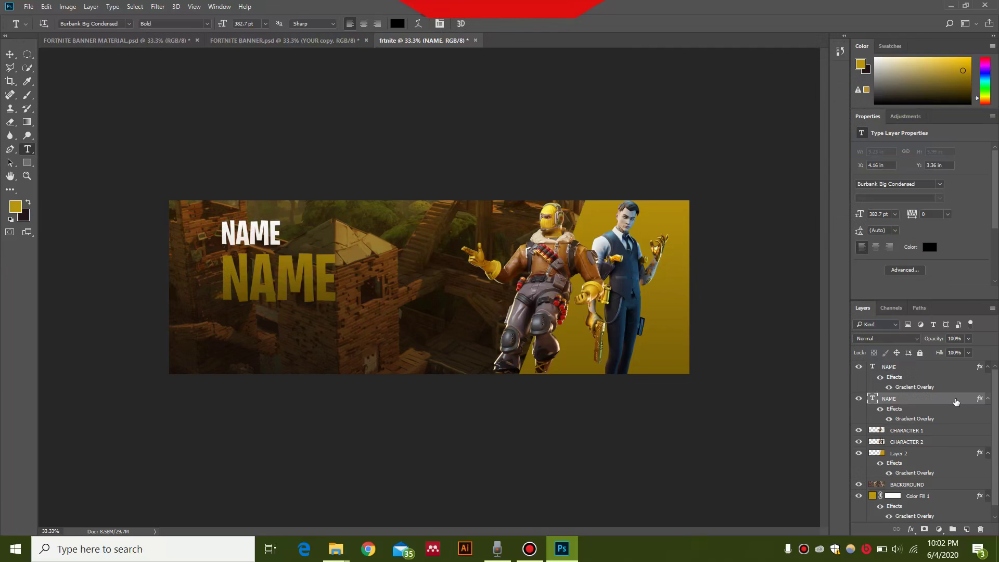
Step: Change the start color stop of the larger NAME text's Gradient Overlay to bright yellow and apply the layer style
double_click(925, 420)
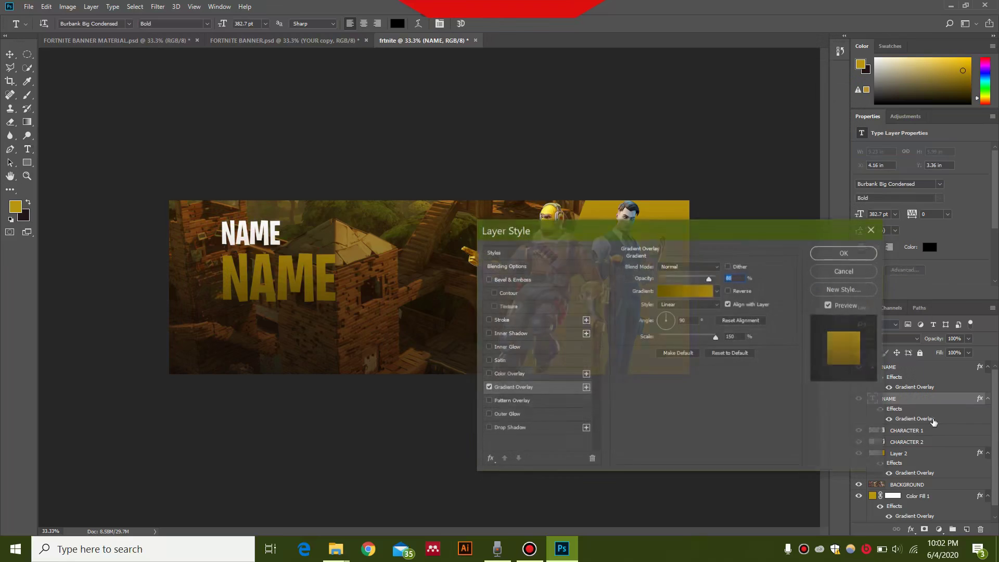
left_click(670, 294)
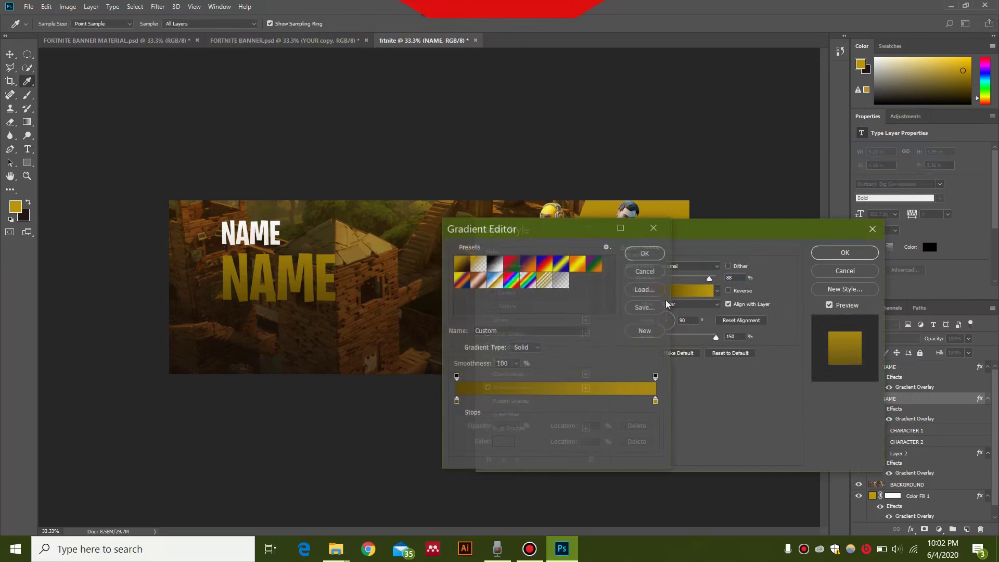
left_click(455, 401)
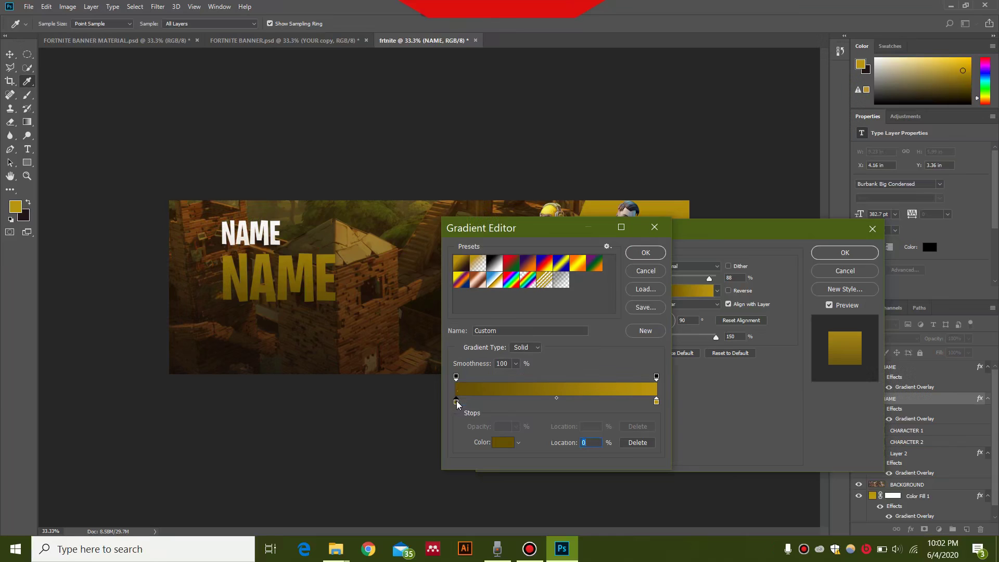
double_click(456, 401)
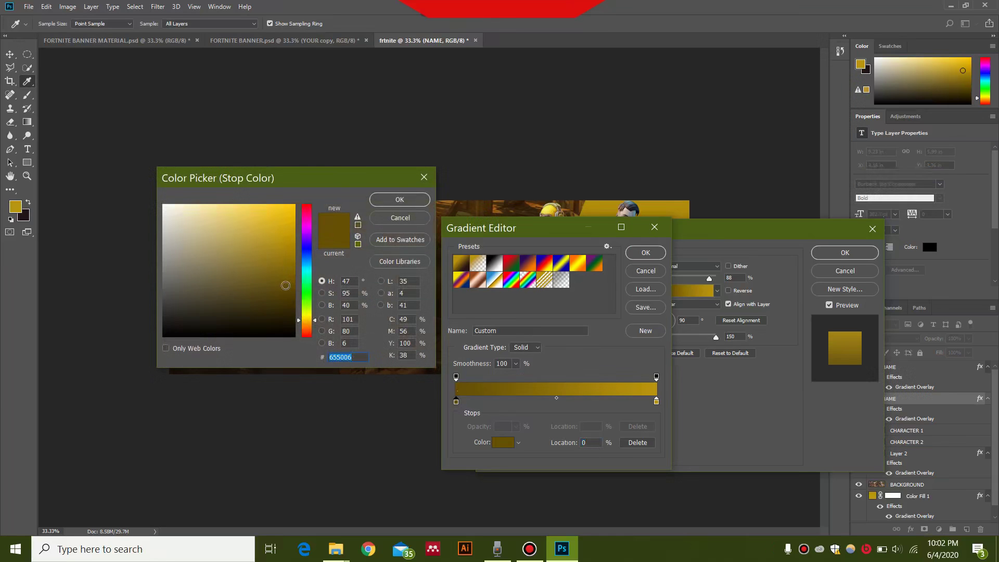
left_click_drag(286, 281, 282, 200)
left_click(398, 199)
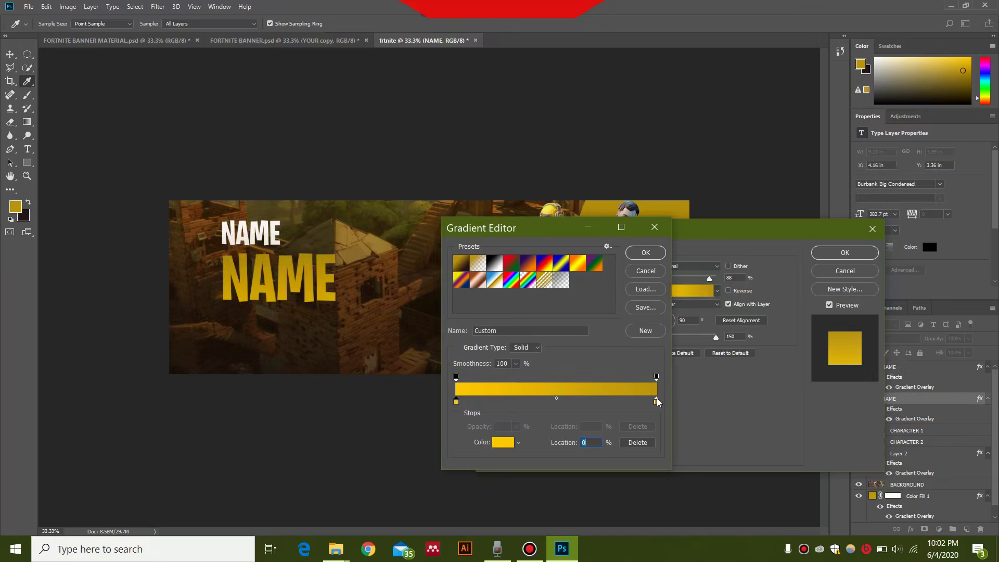
left_click(645, 253)
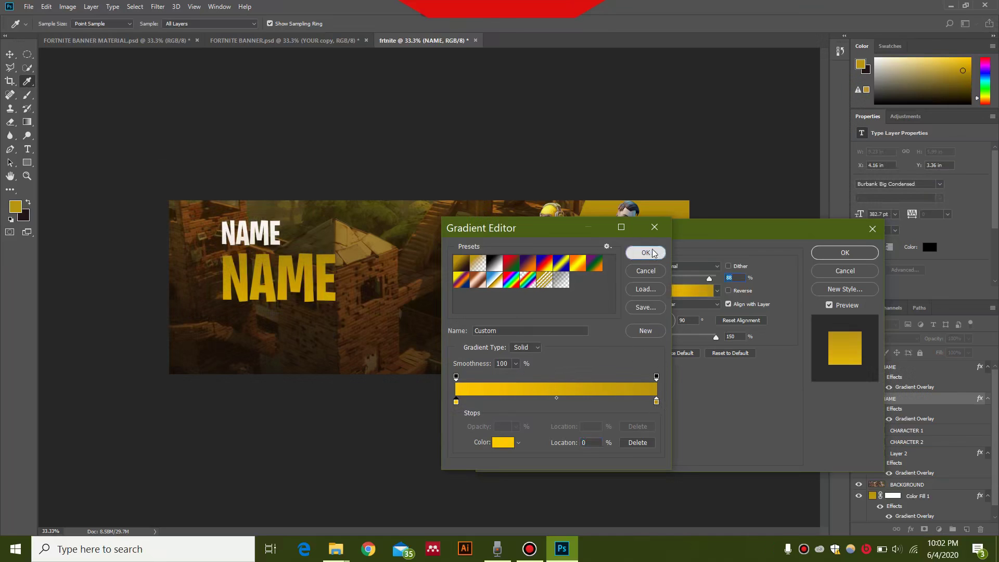
left_click(865, 255)
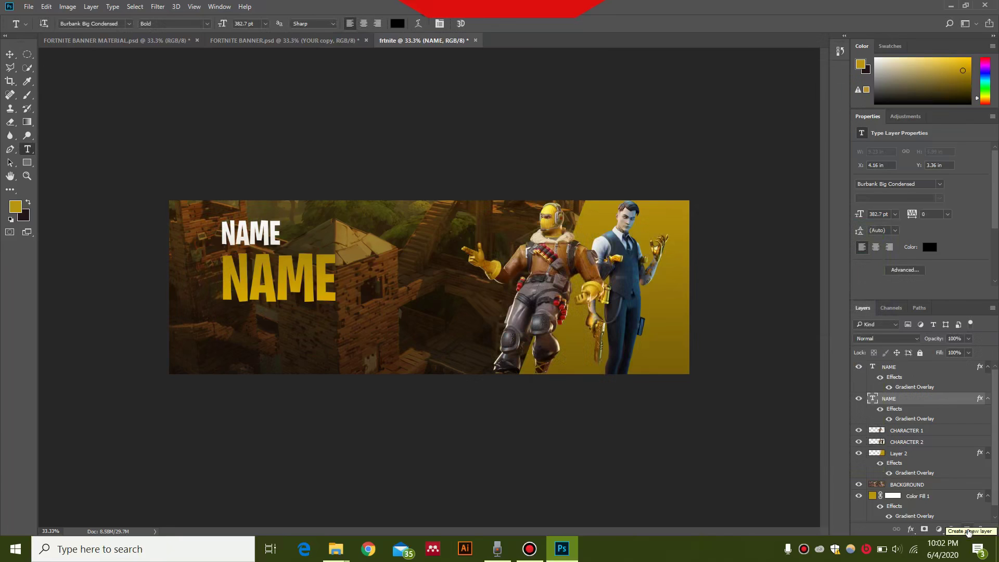
Step: On a new layer above the larger NAME text, draw a closed four-sided Pen path covering the letters' right half
left_click(966, 529)
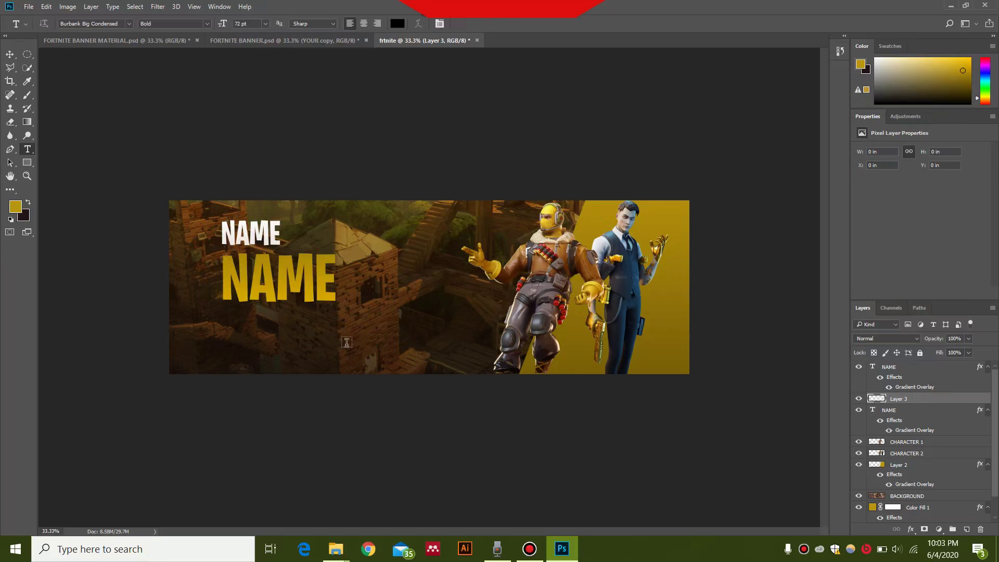
key("p")
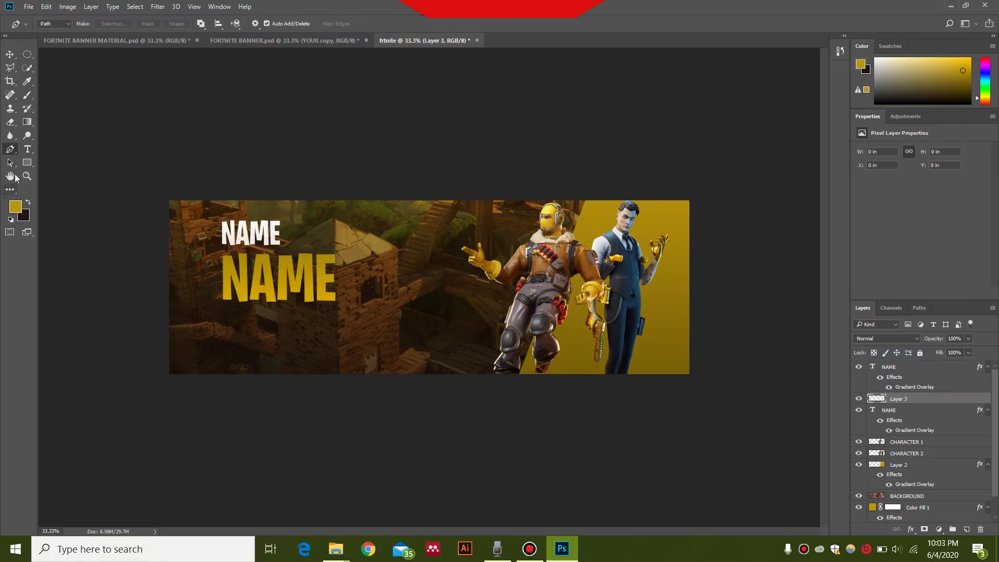
left_click(315, 237)
left_click(354, 316)
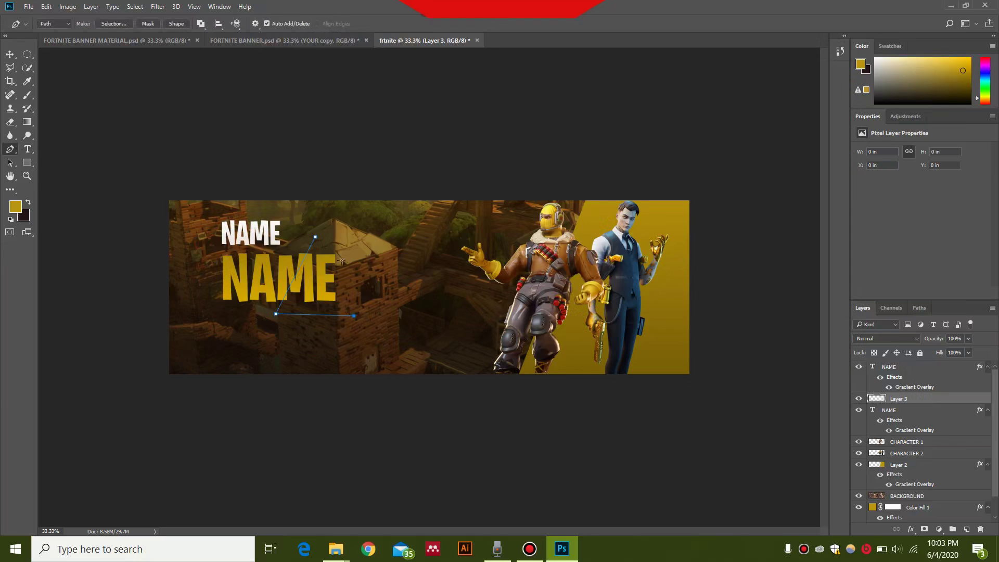
left_click(346, 244)
left_click(315, 237)
Step: Fill the four-sided path with the foreground color at 100% opacity, then dismiss the path
right_click(329, 245)
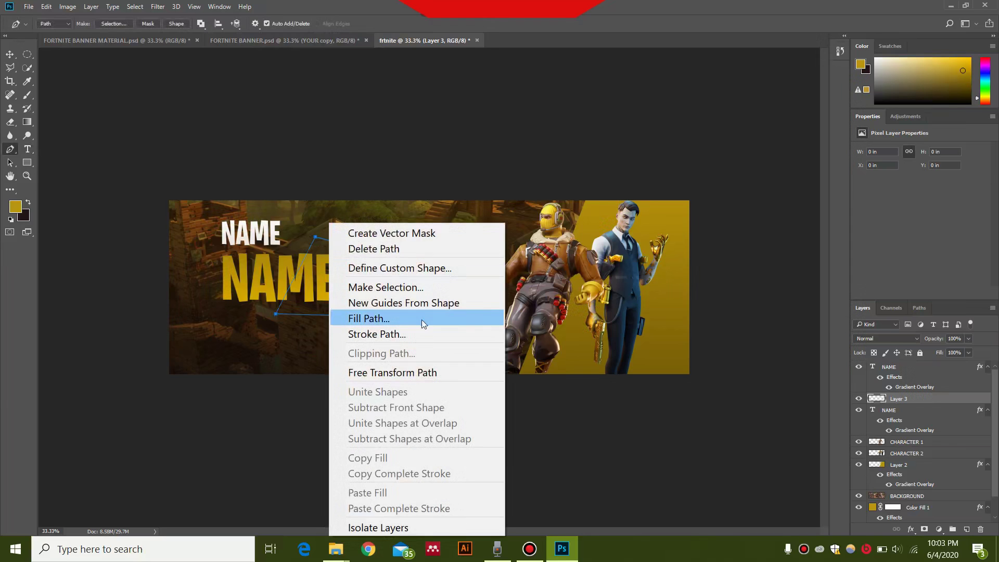
left_click(414, 318)
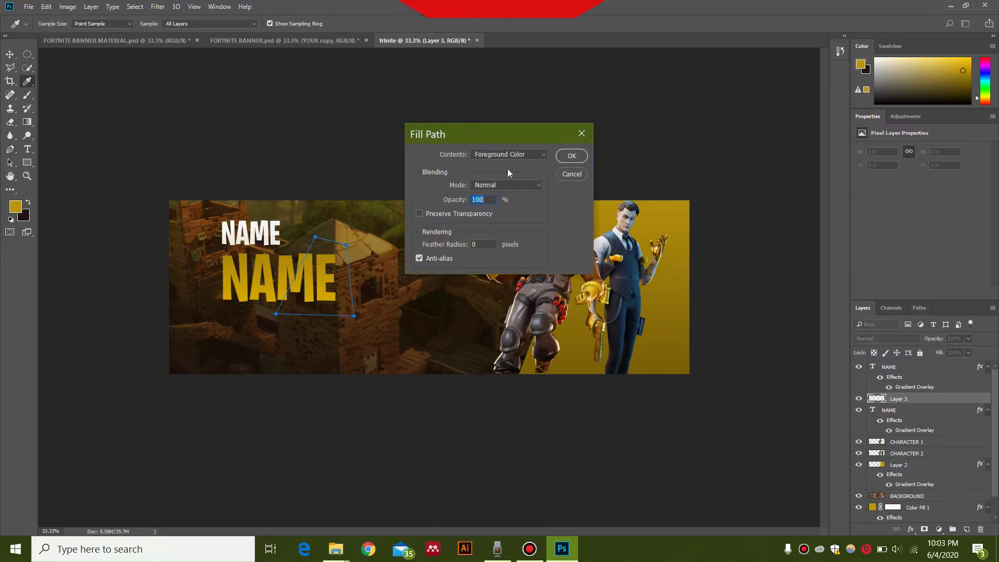
left_click(577, 154)
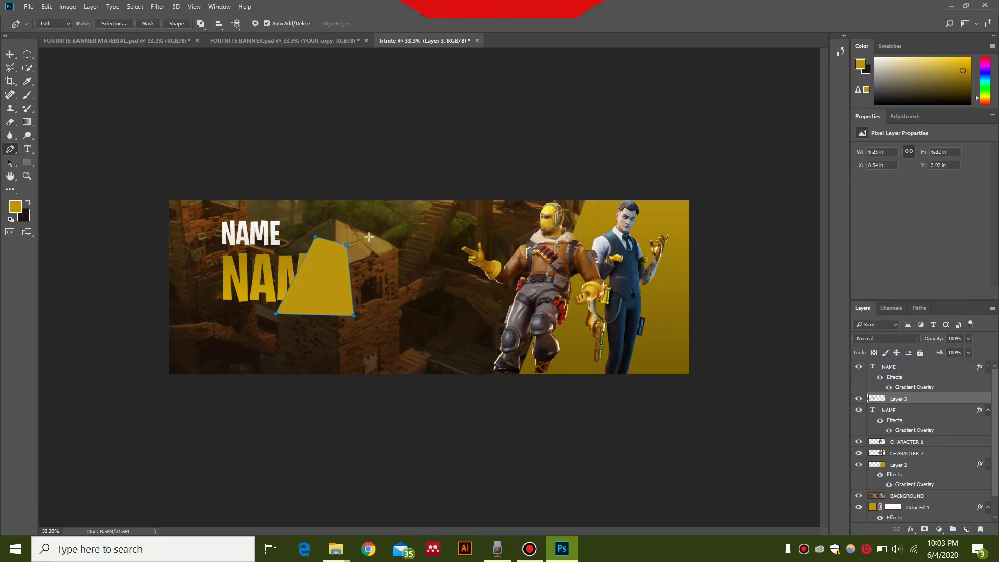
key("Return")
Step: Add a Color Overlay to the filled shape on Layer 3 in orange f09505 and apply the layer style
double_click(962, 398)
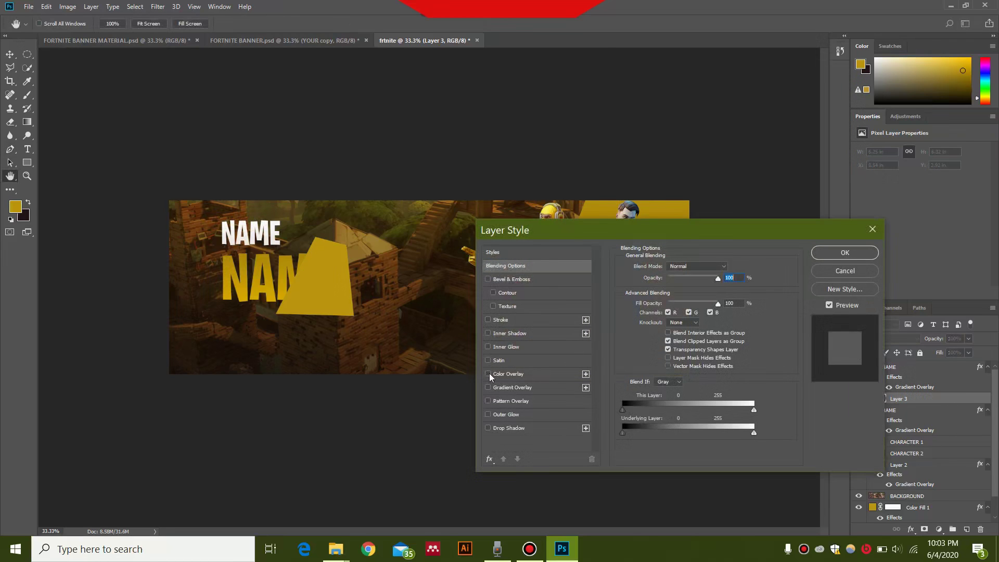
left_click(488, 374)
left_click(510, 375)
left_click(733, 268)
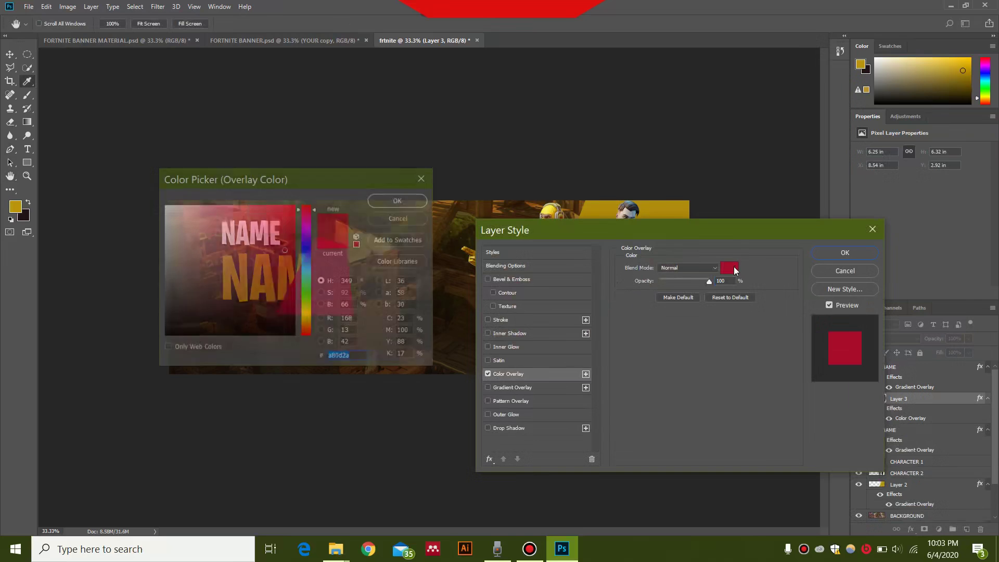
left_click_drag(314, 313, 313, 323)
left_click_drag(285, 249, 293, 211)
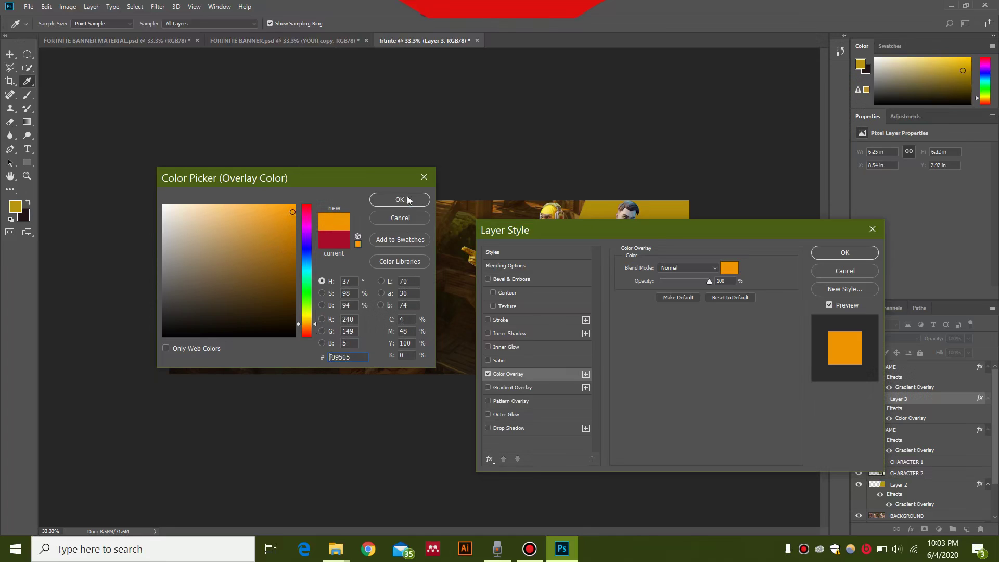
left_click(408, 200)
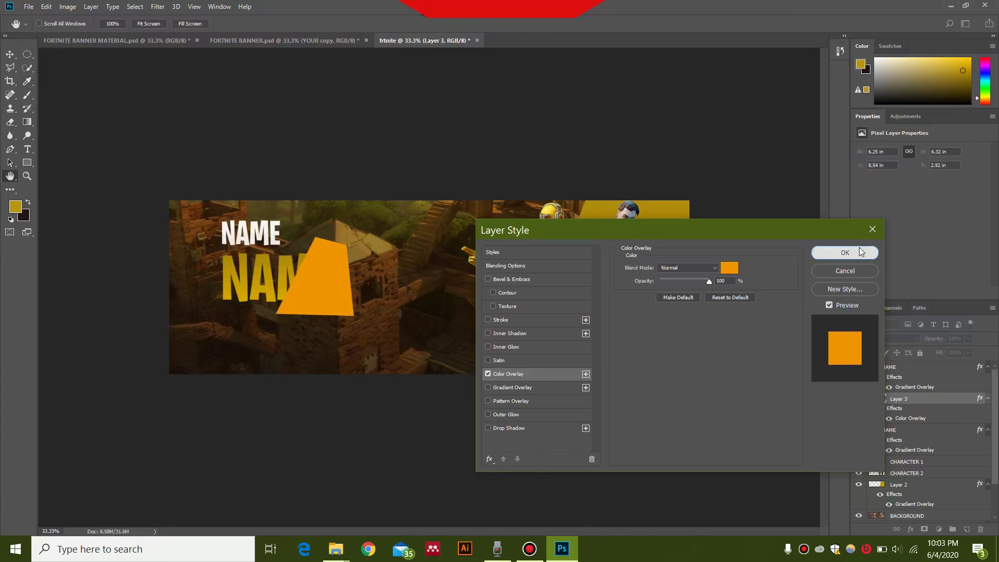
left_click(843, 253)
Step: Clip the orange shape on Layer 3 to the larger NAME text layer with a clipping mask
key("p")
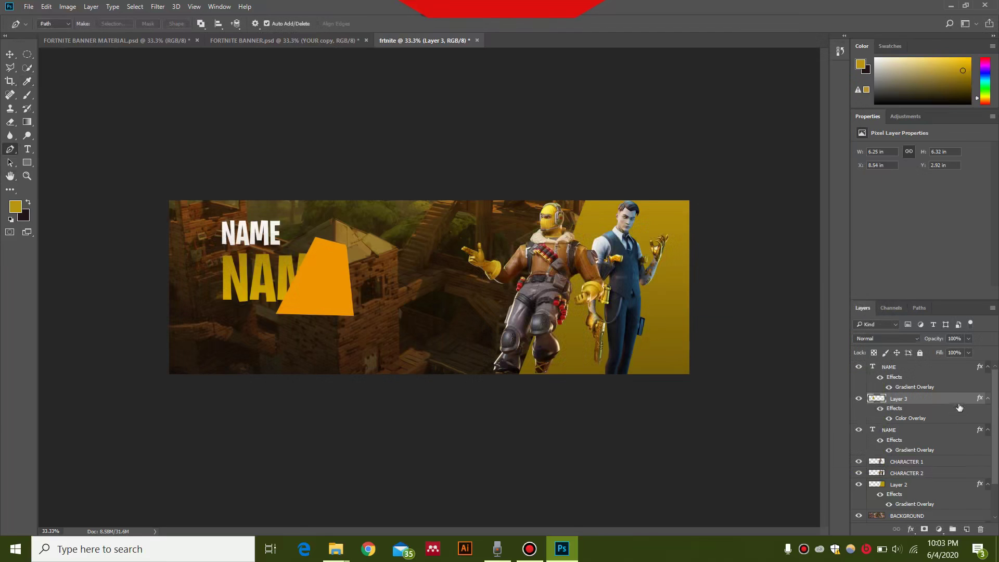
left_click(902, 432)
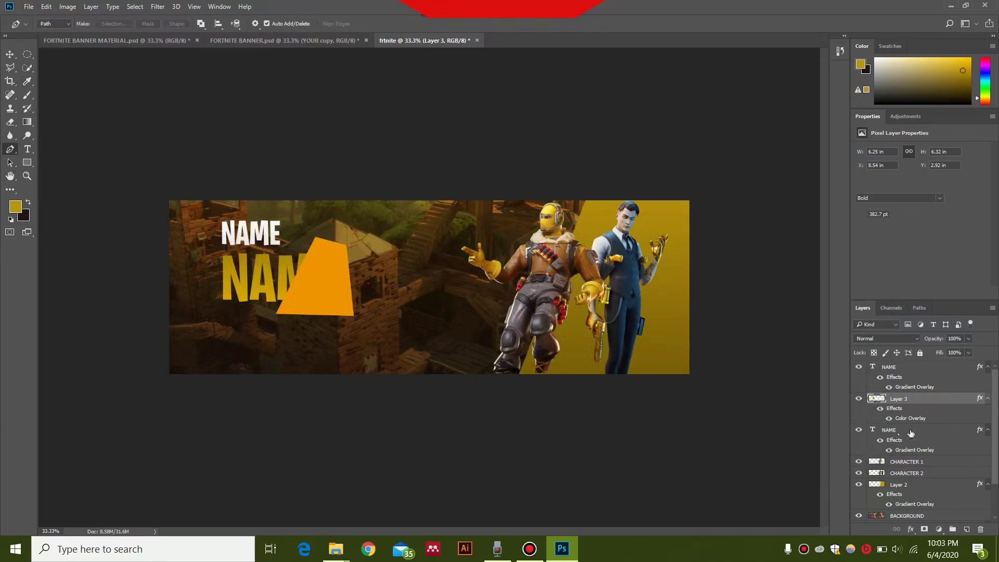
left_click(931, 402)
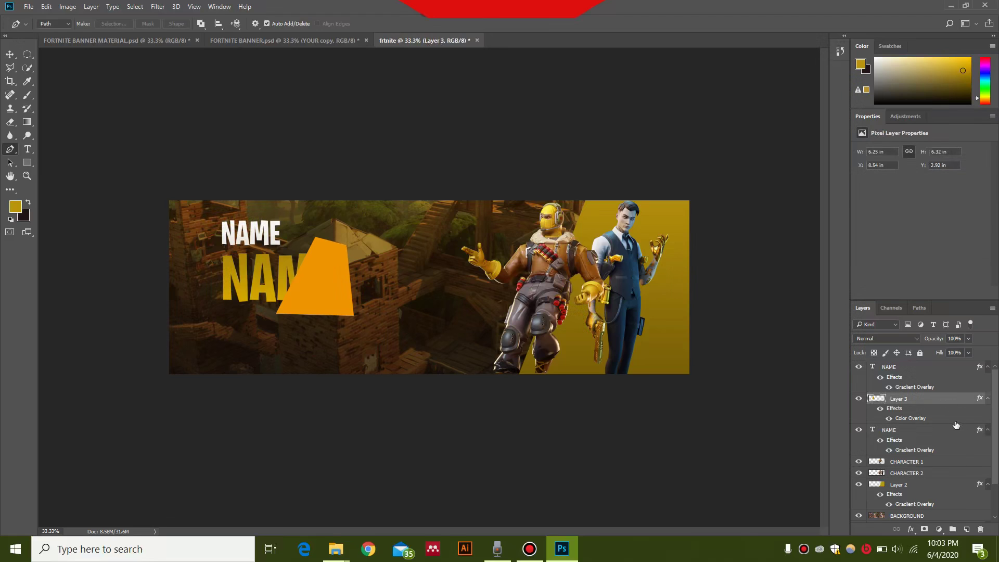
left_click_drag(956, 425, 959, 421)
left_click(959, 423, "alt")
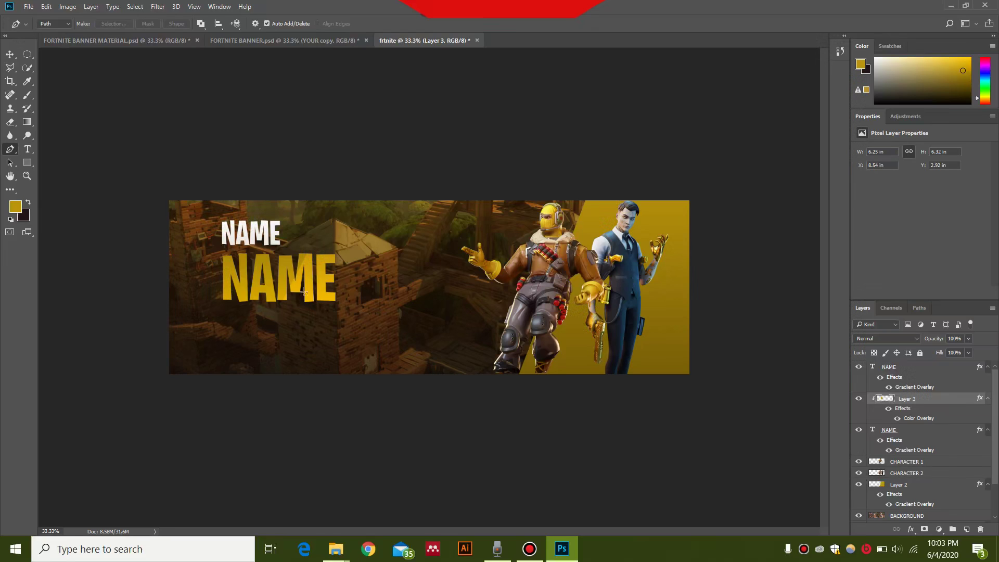
Step: Rasterize the layer style of the larger NAME text layer beneath the clipped shape
left_click(908, 432)
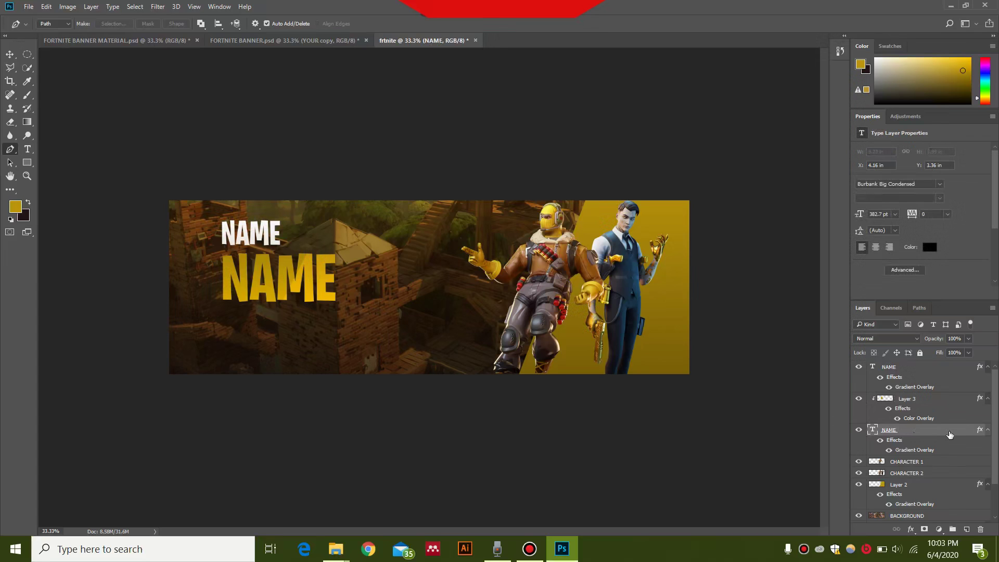
right_click(943, 431)
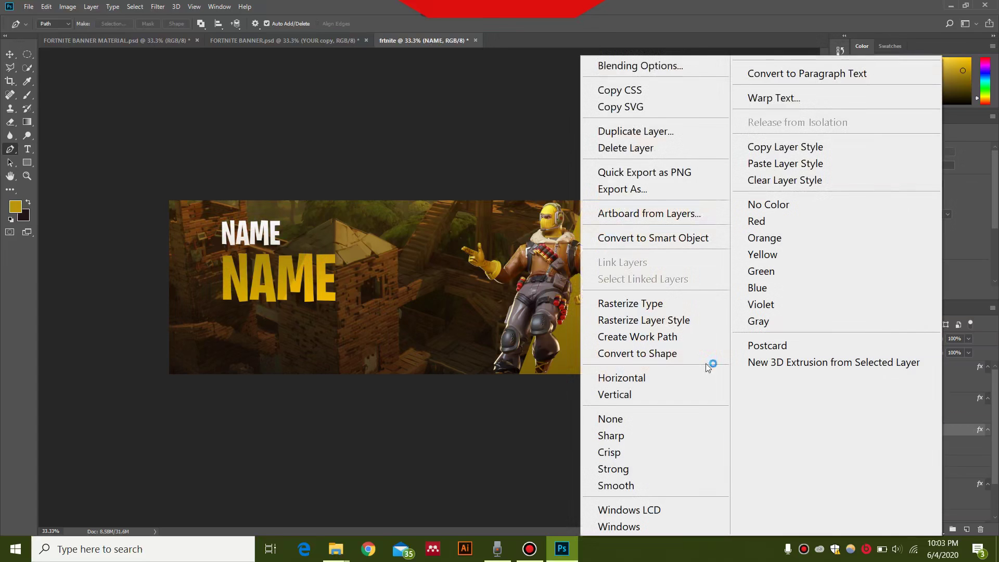
left_click(669, 322)
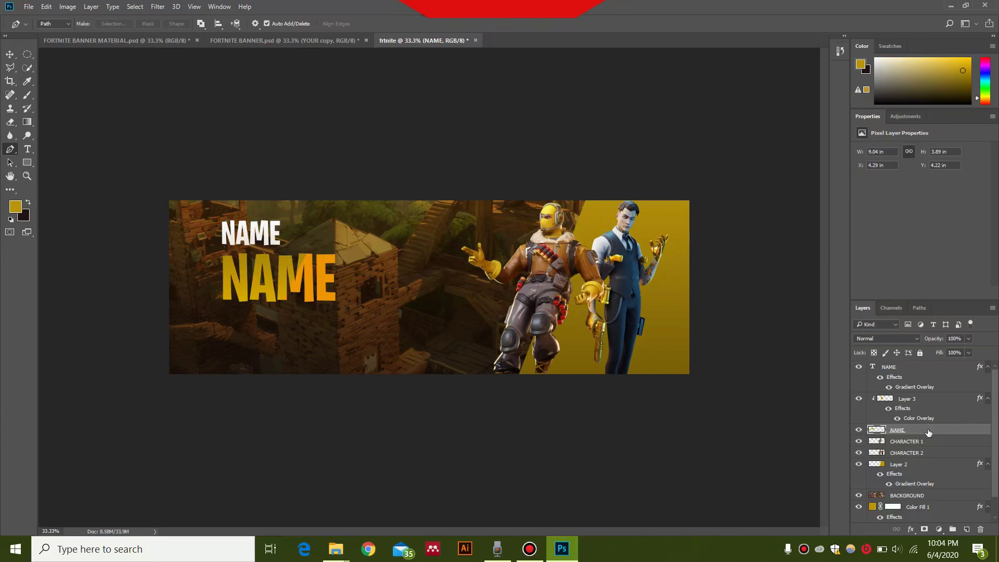
Step: Move the clipped orange shape on Layer 3 slightly left within the larger NAME lettering, to about X 7.46 in, Y 3.01 in
left_click(931, 403)
key("ctrl+t")
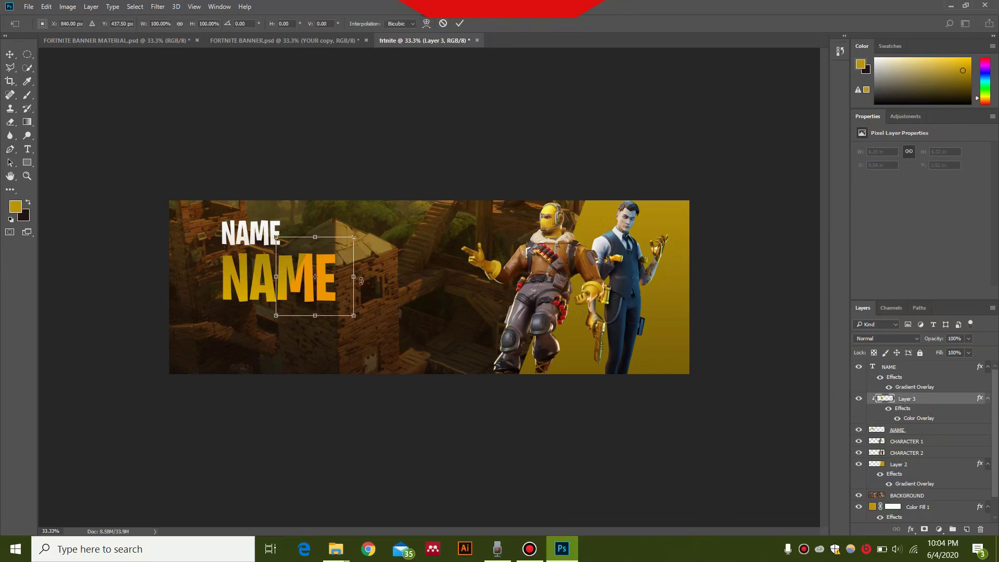
left_click_drag(308, 296, 299, 298)
key("p")
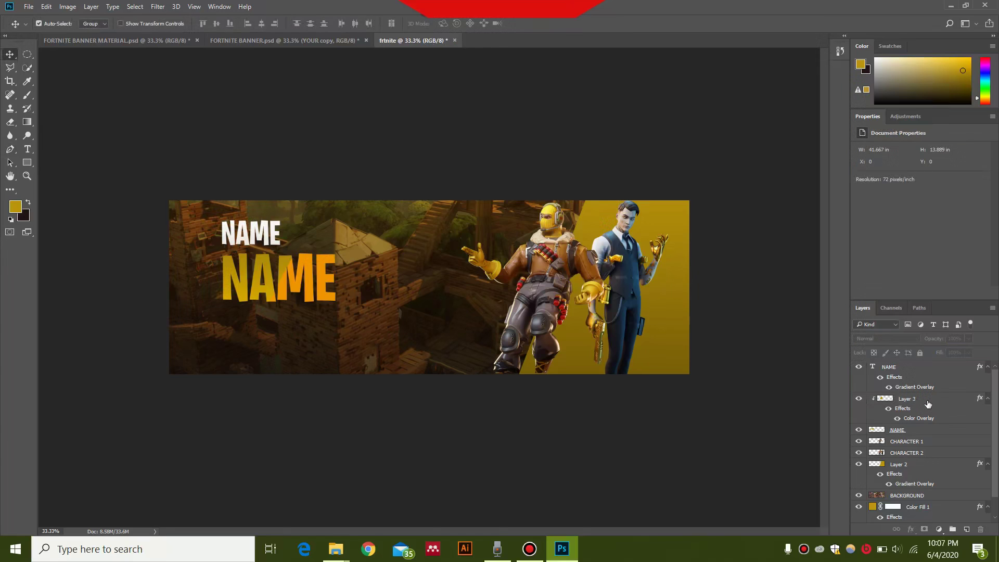
Step: Merge Layer 3 with the larger NAME layer and check both name layers by toggling their visibility off and on
left_click(927, 403)
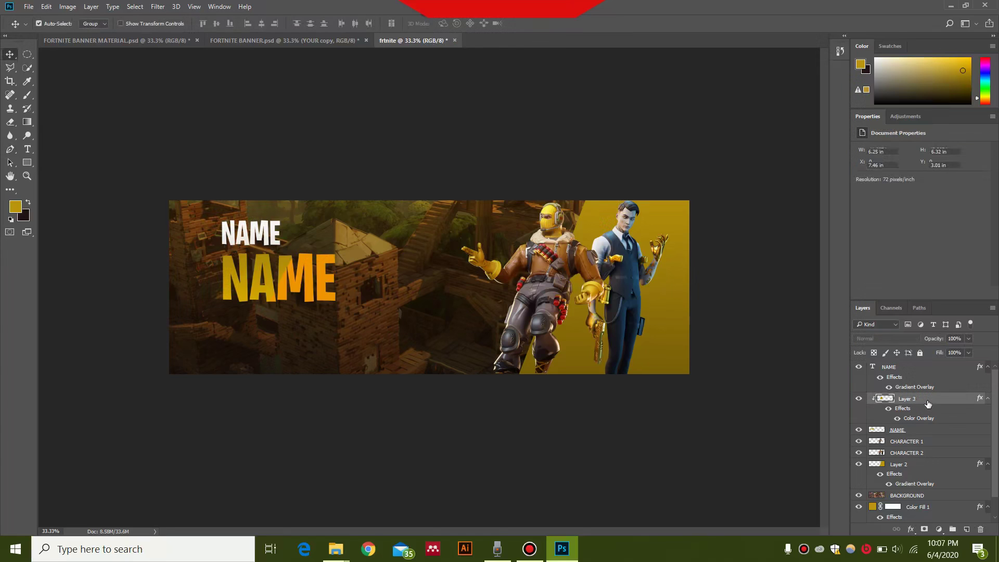
left_click(937, 431, "shift")
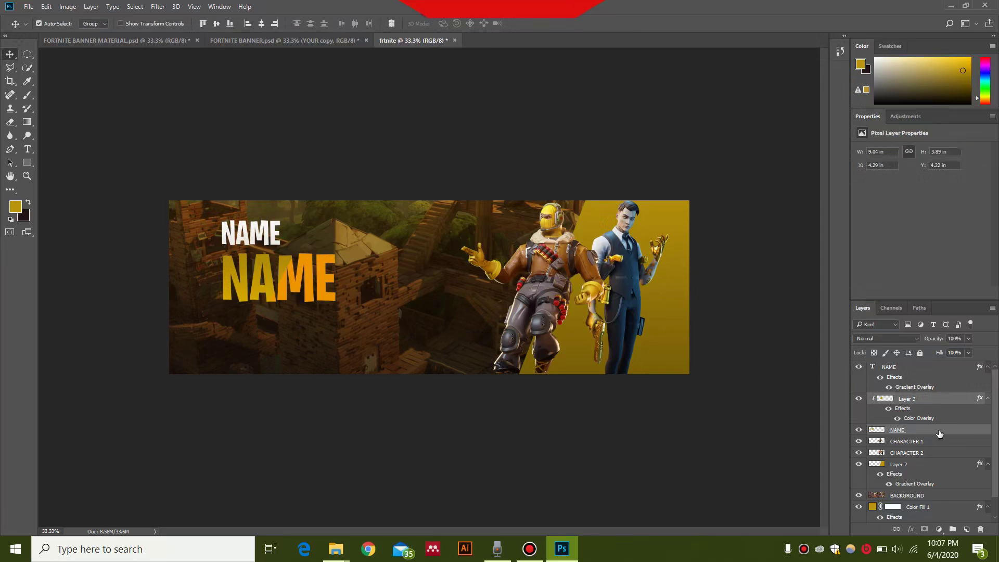
right_click(939, 434)
left_click(859, 74)
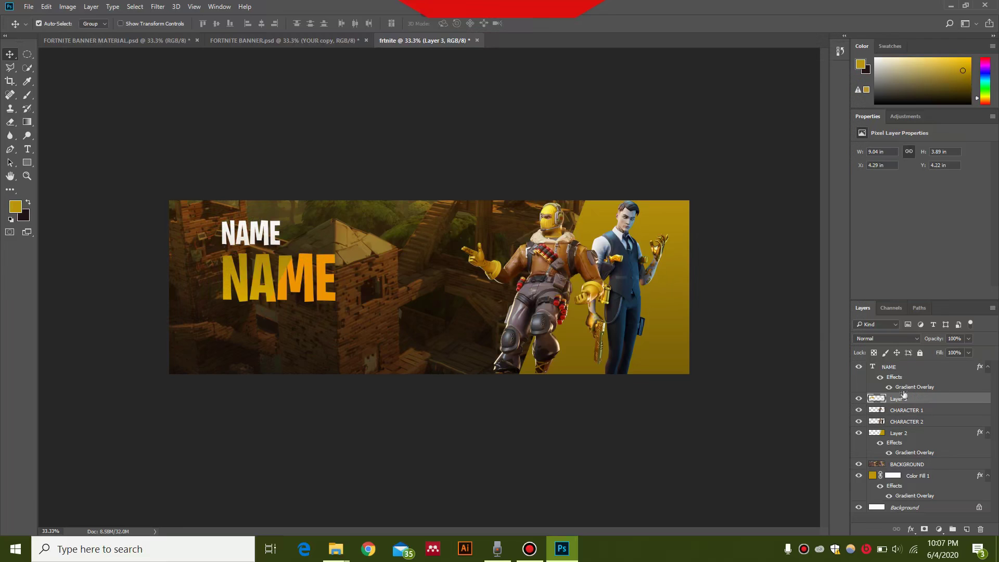
left_click(858, 367)
left_click(859, 367)
left_click(858, 398)
left_click(858, 398)
Step: Move the smaller NAME text and the merged larger name together slightly lower on the banner
left_click(924, 371, "ctrl")
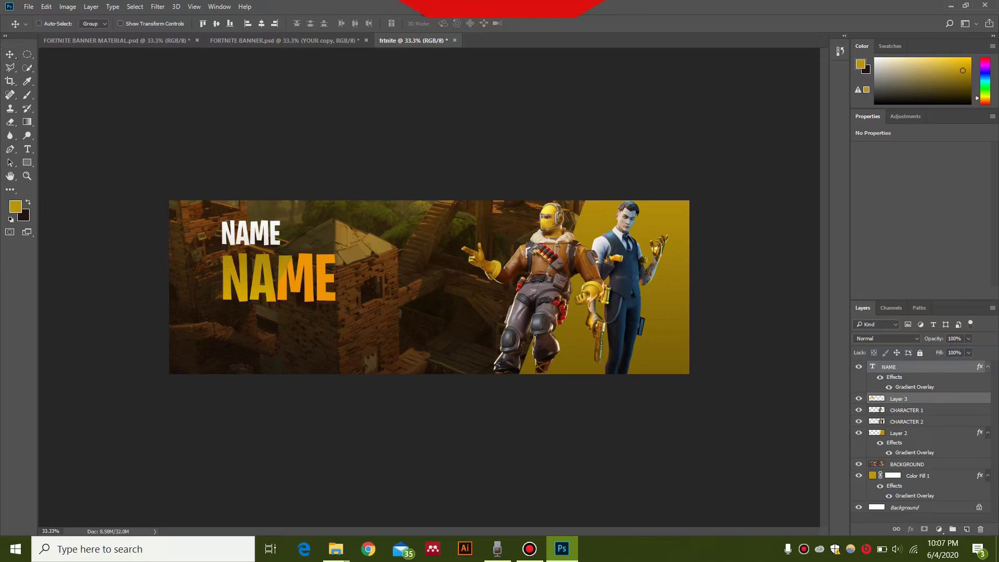
key("ctrl+t")
mouse_move(277, 283)
left_mouse_down()
mouse_move(276, 270)
mouse_move(278, 311)
mouse_move(277, 298)
left_mouse_up()
key("Return")
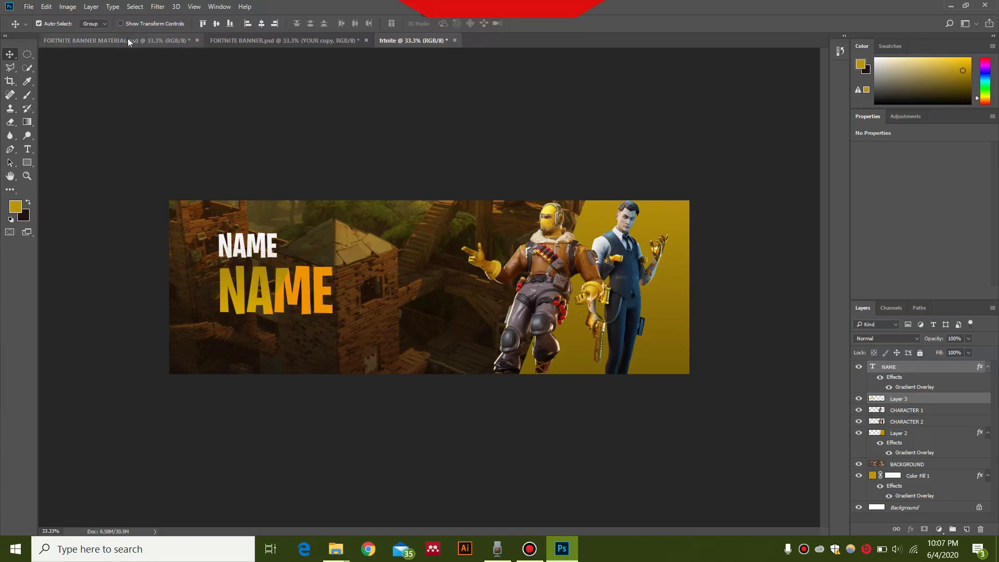
Step: Copy the SHINE ON TOP layer from FORTNITE BANNER MATERIAL.psd into the frtnite document, above the NAME text layer
left_click(115, 37)
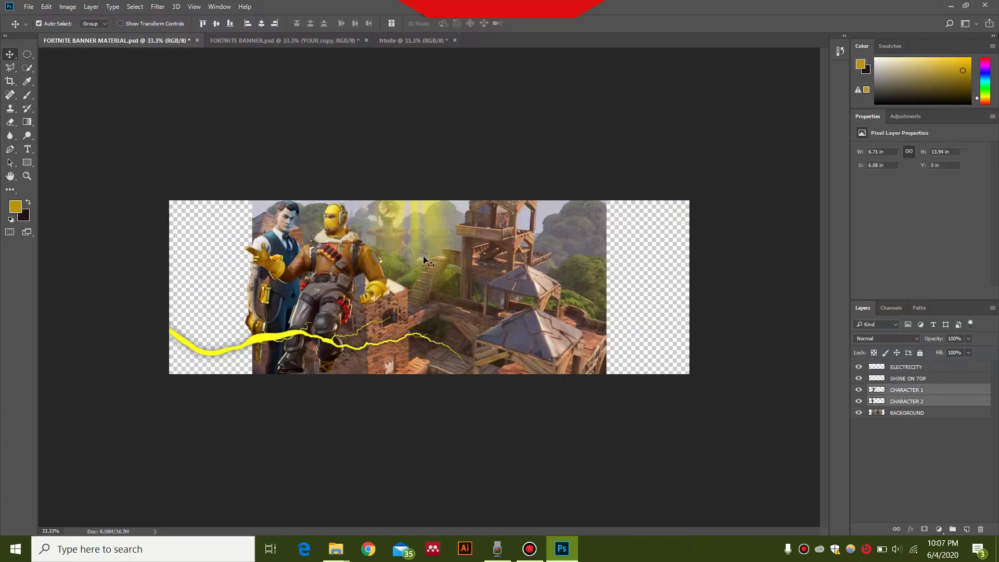
left_click(905, 368)
left_click(912, 380)
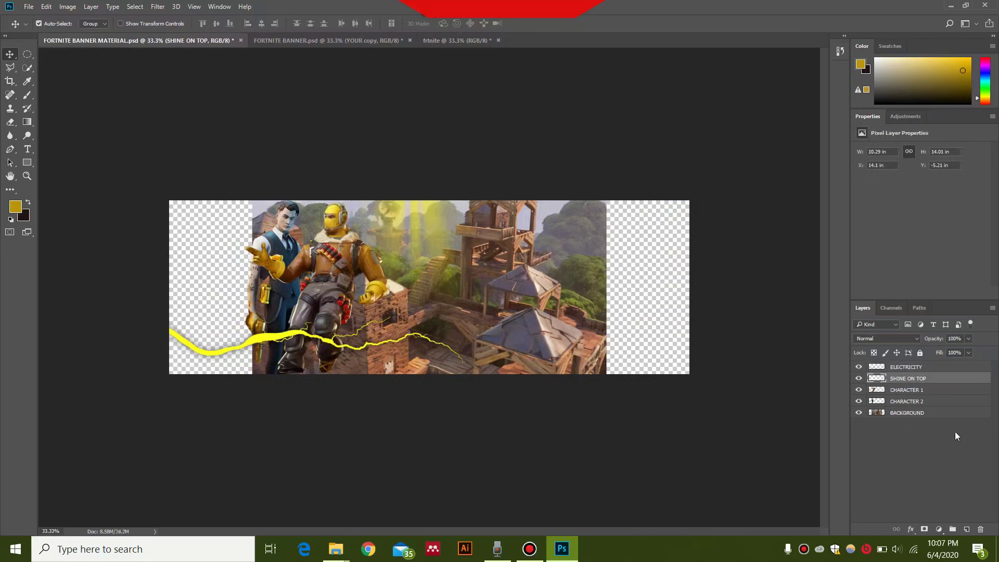
left_click(442, 41)
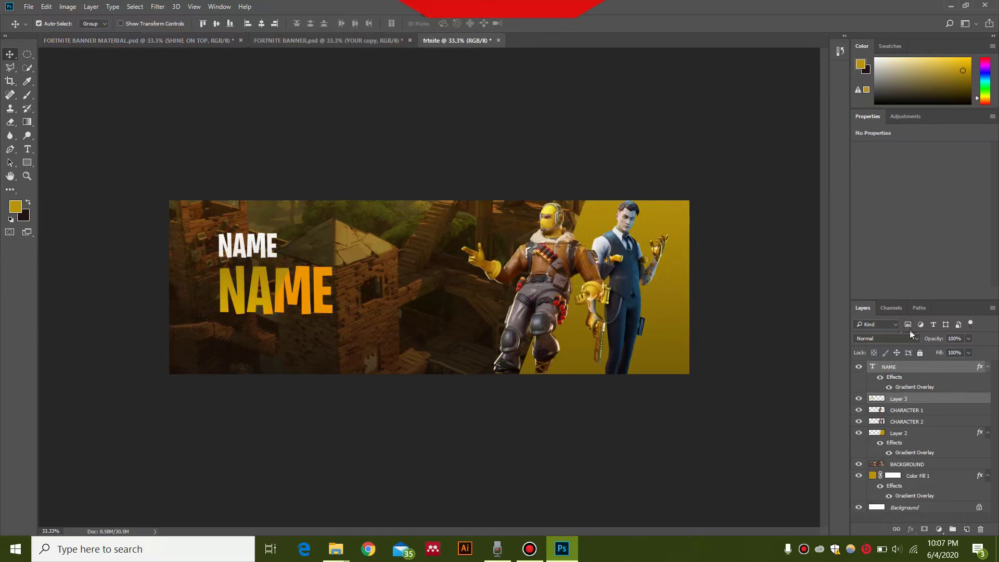
left_click(923, 368)
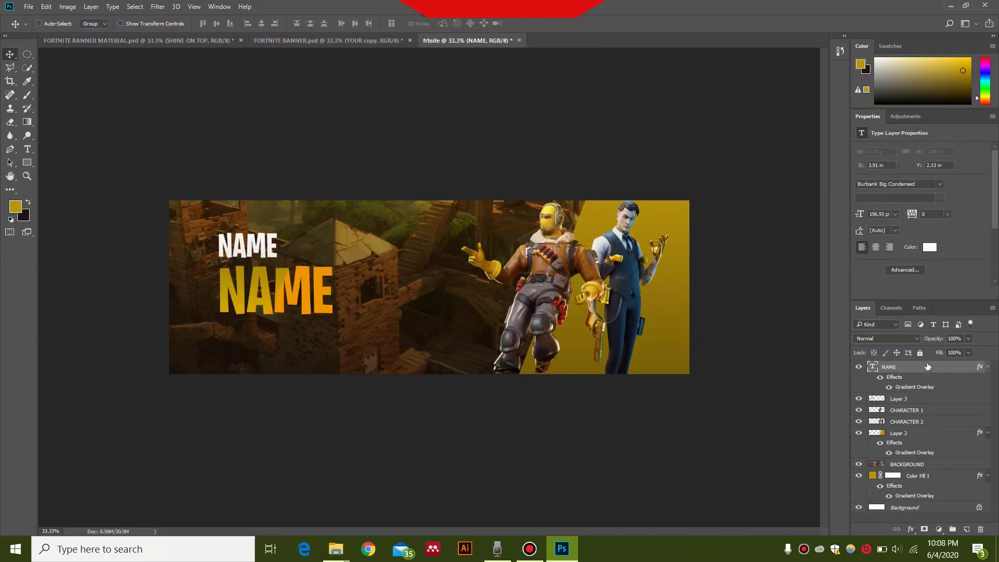
key("ctrl+v")
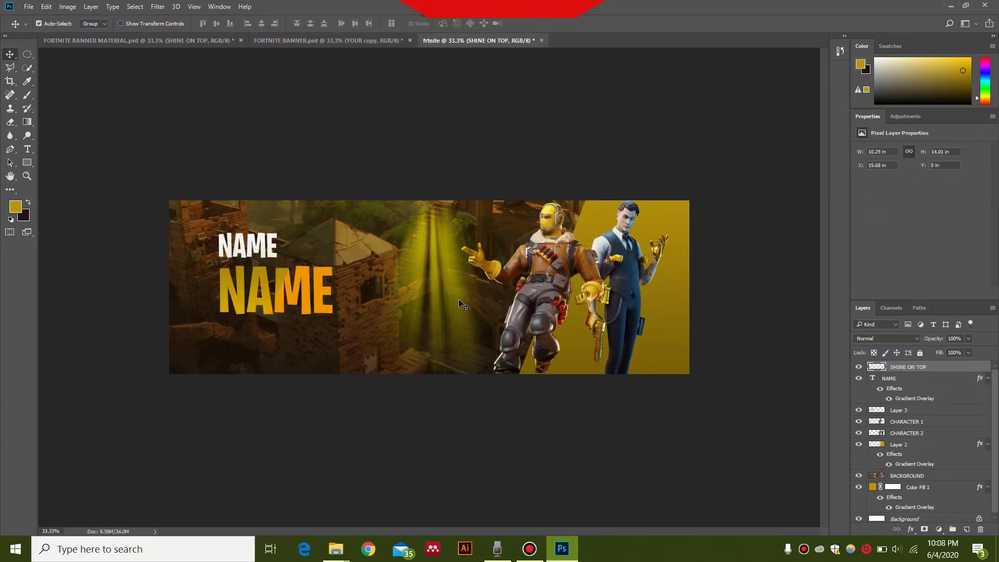
Step: Scale the shine to about 72% and place it at the banner's upper edge between name and characters, about X 16.35 in, Y -3.14 in
left_click_drag(459, 300, 439, 229)
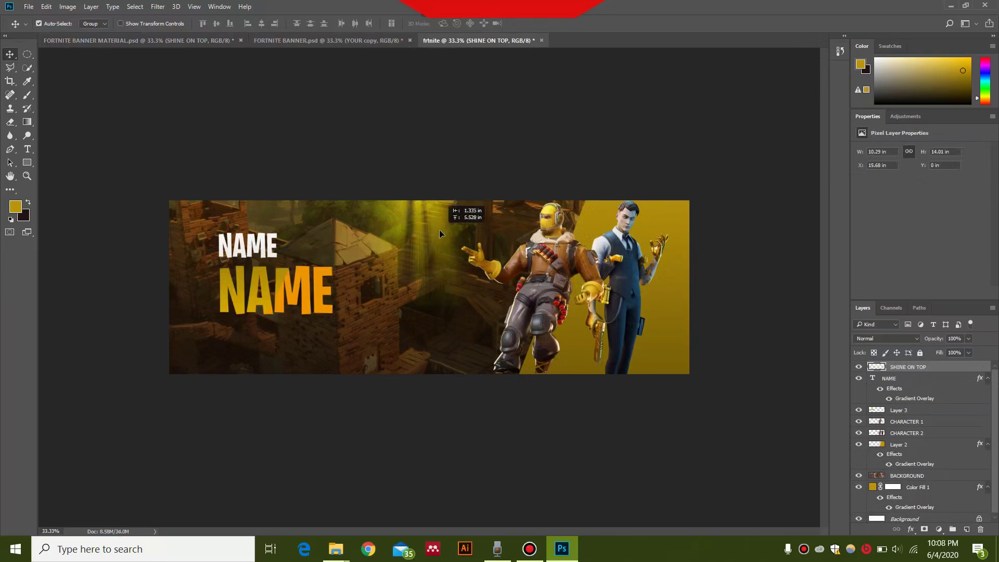
key("ctrl+t")
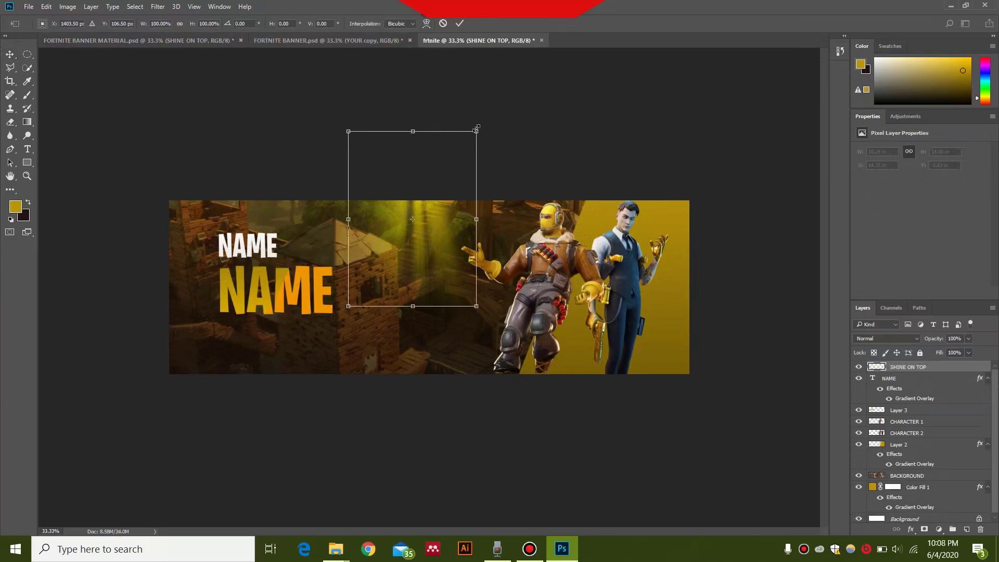
left_click_drag(476, 129, 440, 180)
mouse_move(421, 238)
left_mouse_down()
mouse_move(420, 222)
mouse_move(432, 222)
mouse_move(431, 236)
mouse_move(436, 228)
left_mouse_up()
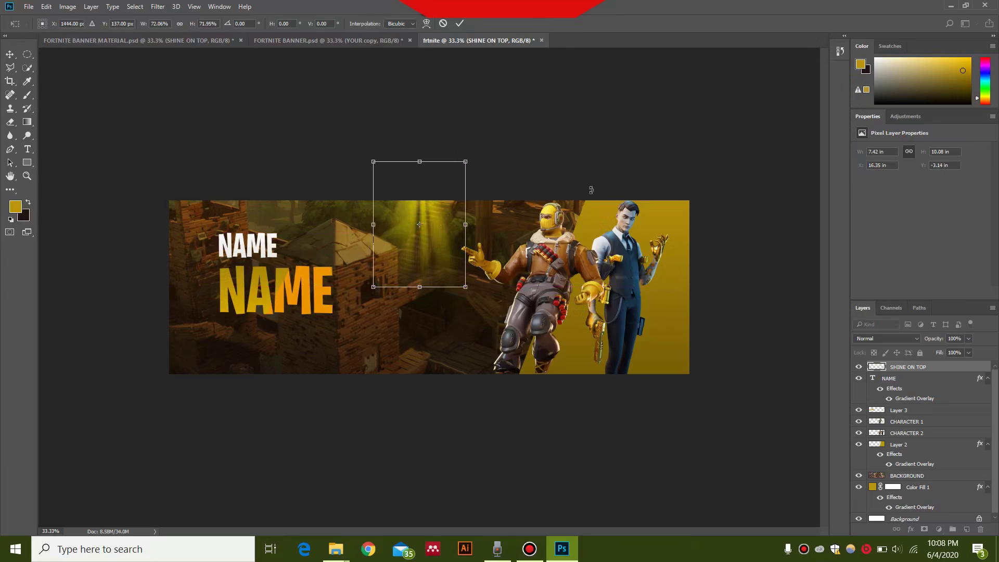
key("Return")
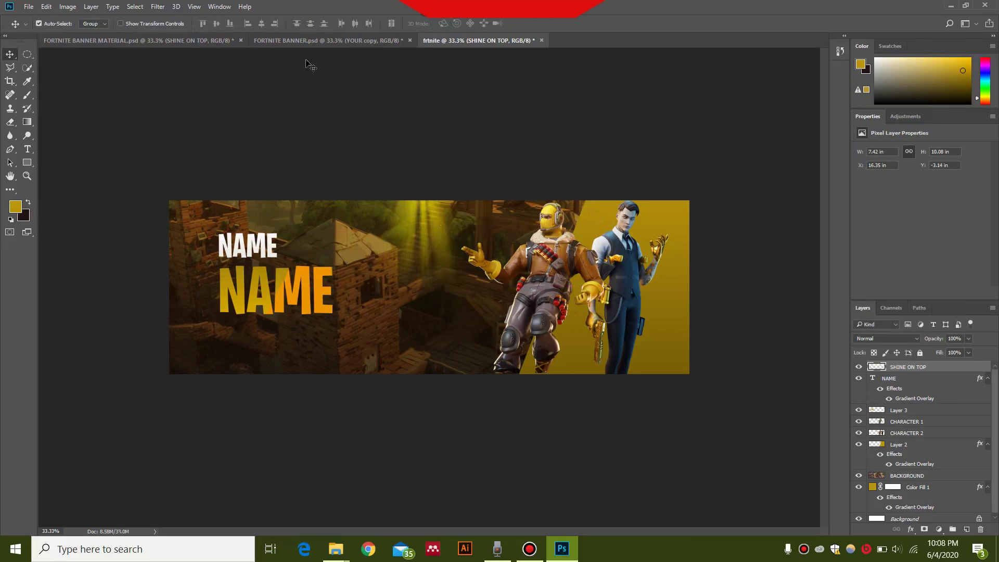
Step: Copy the ELECTRICITY layer from FORTNITE BANNER MATERIAL.psd into the frtnite banner and place it beneath the name, about X -2.58 in, Y 6.38 in
left_click(154, 40)
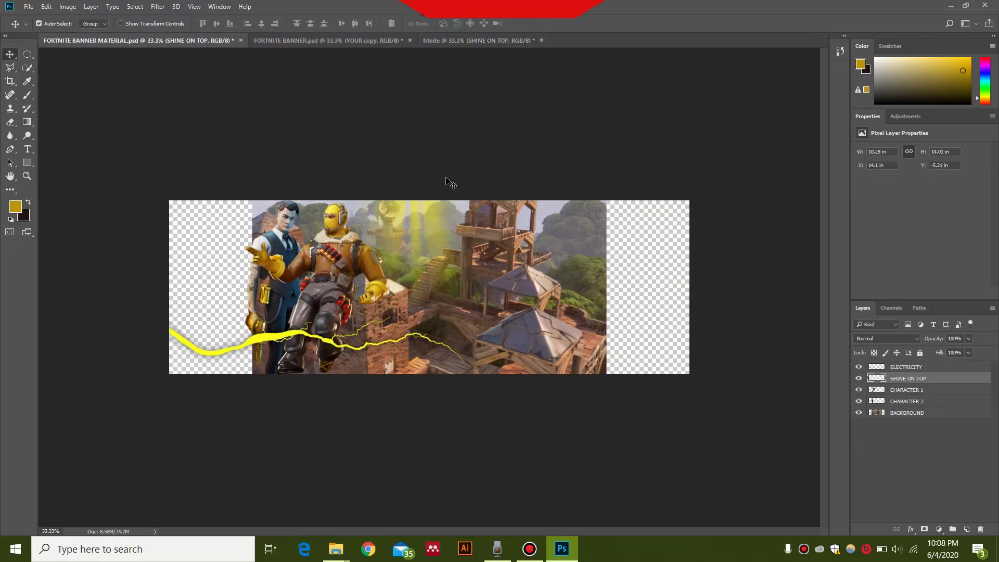
left_click(911, 367)
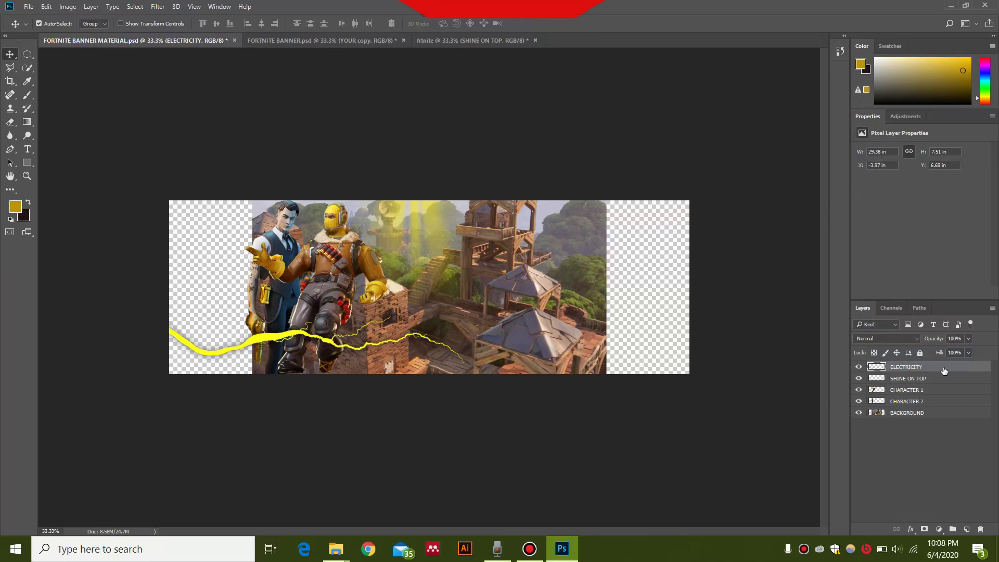
mouse_move(944, 370)
left_mouse_down()
mouse_move(934, 432)
mouse_move(799, 347)
mouse_move(472, 35)
mouse_move(558, 123)
mouse_move(959, 378)
mouse_move(951, 374)
left_mouse_up()
key("ctrl+t")
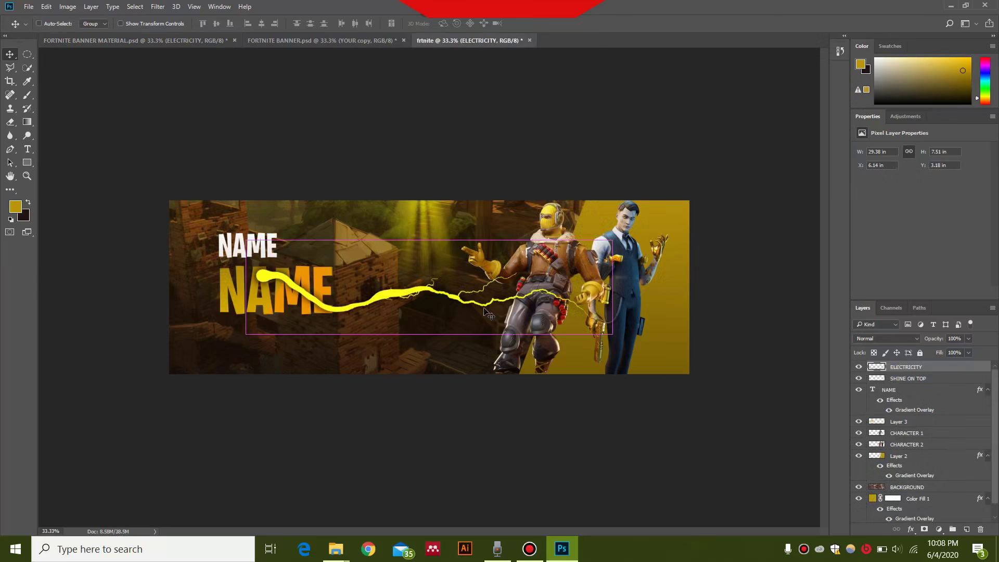
left_click_drag(385, 301, 269, 344)
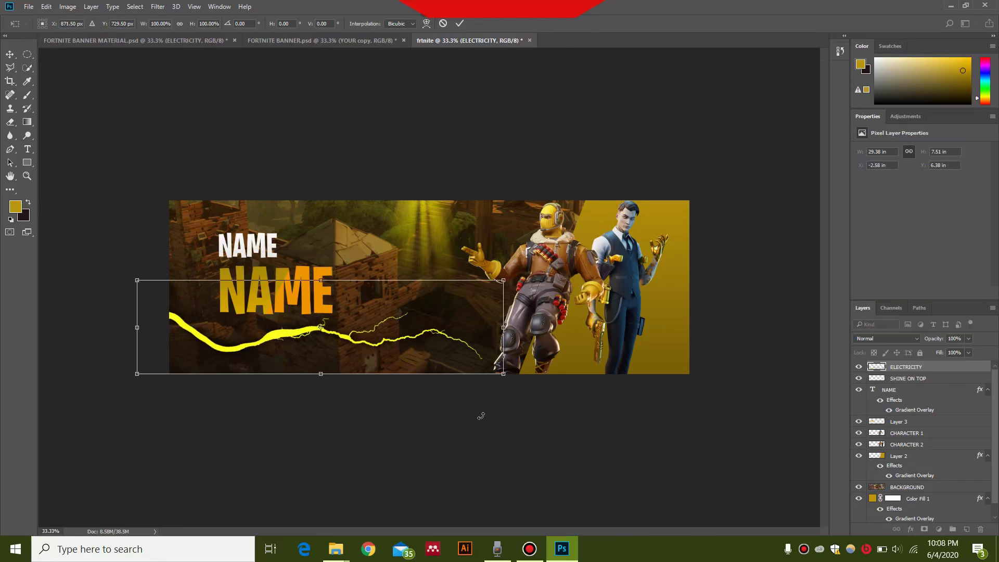
key("Return")
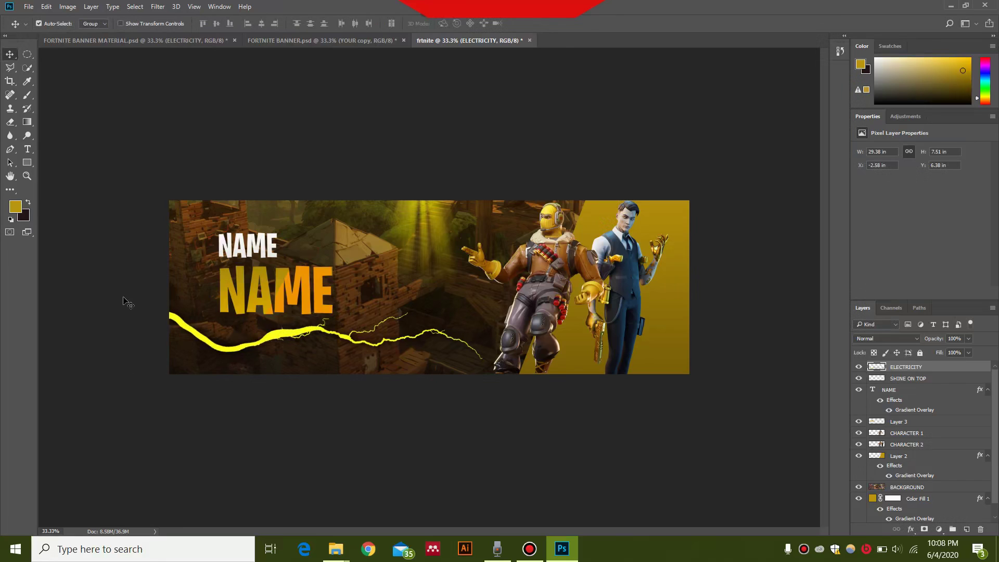